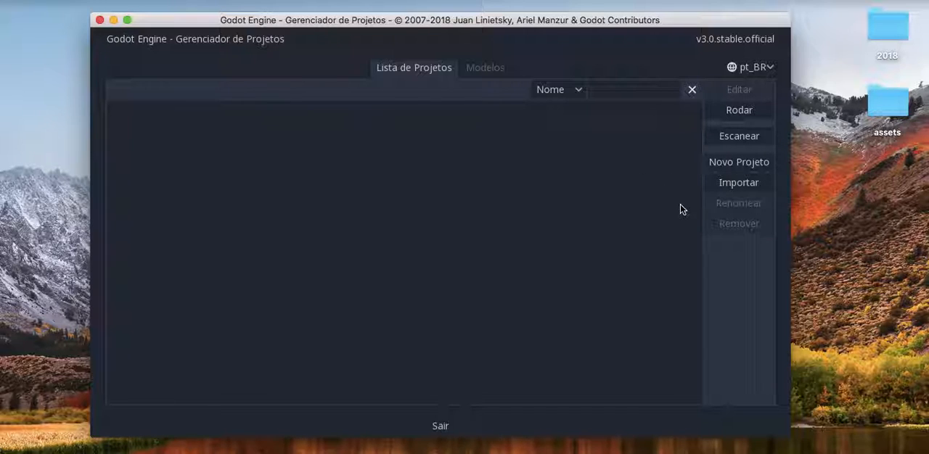
Start a new project and choose the Desktop folder as its location
click(723, 164)
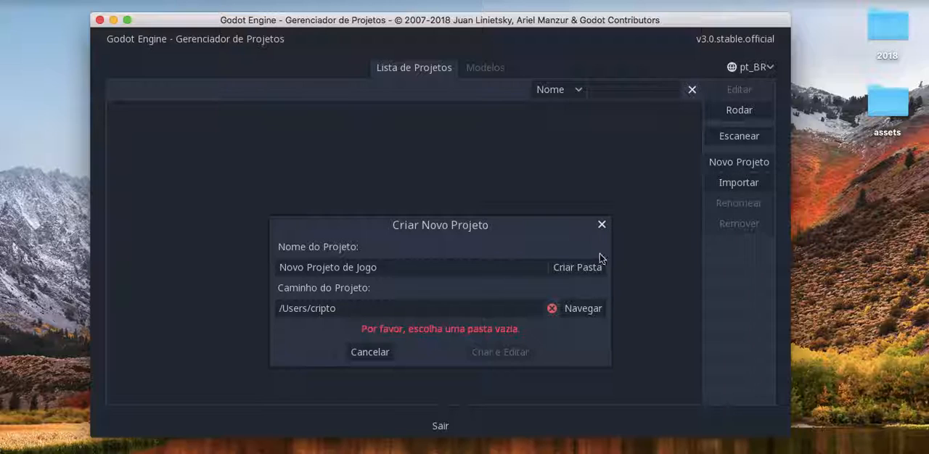
click(589, 307)
click(232, 230)
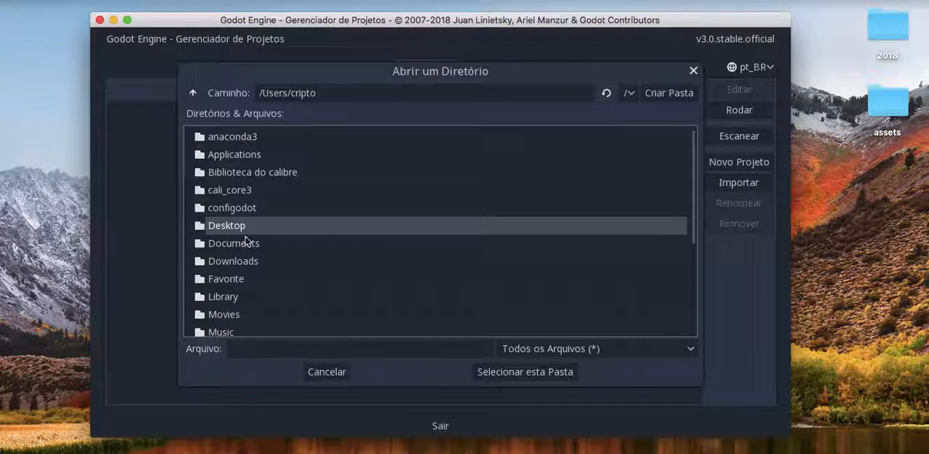
click(528, 371)
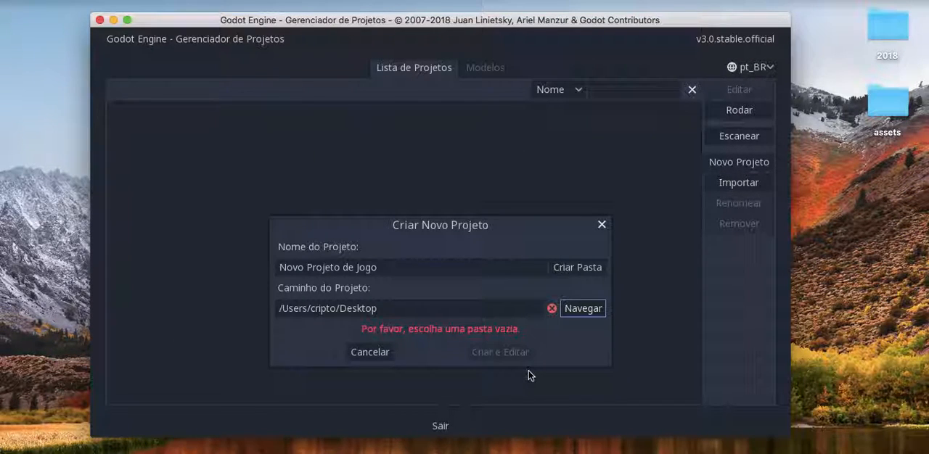
Name the project jogo1, create its folder on the Desktop, and create the project for editing
click(413, 262)
key(super+a)
text(jogo1)
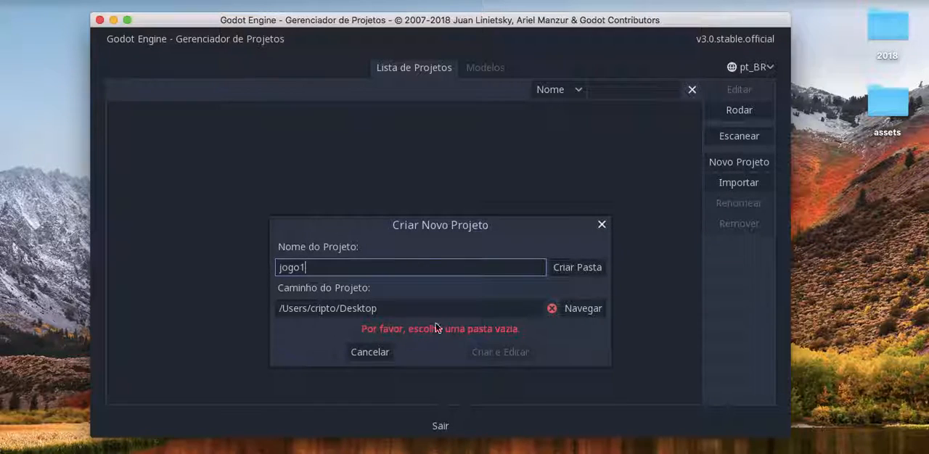
click(570, 267)
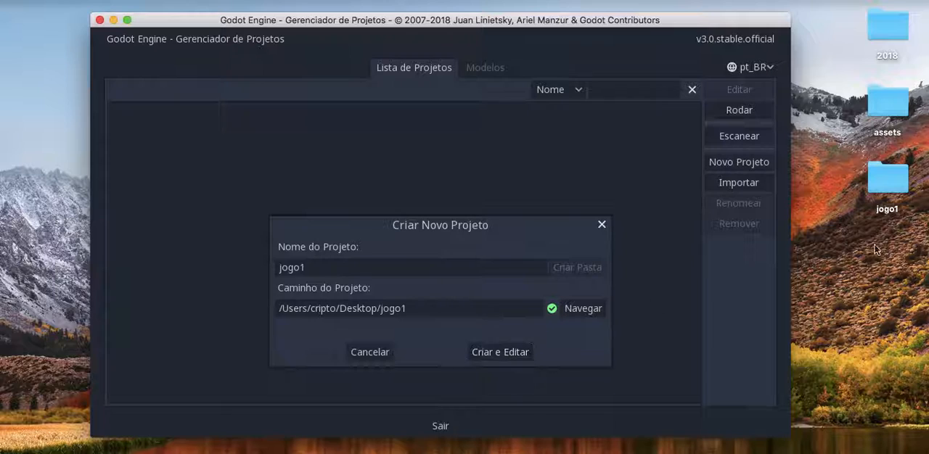
click(499, 351)
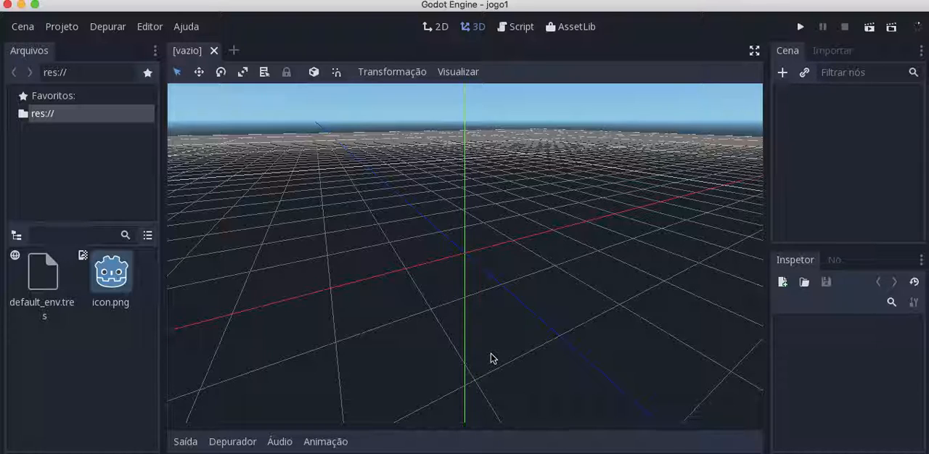
Switch the editor to the 2D workspace
click(441, 29)
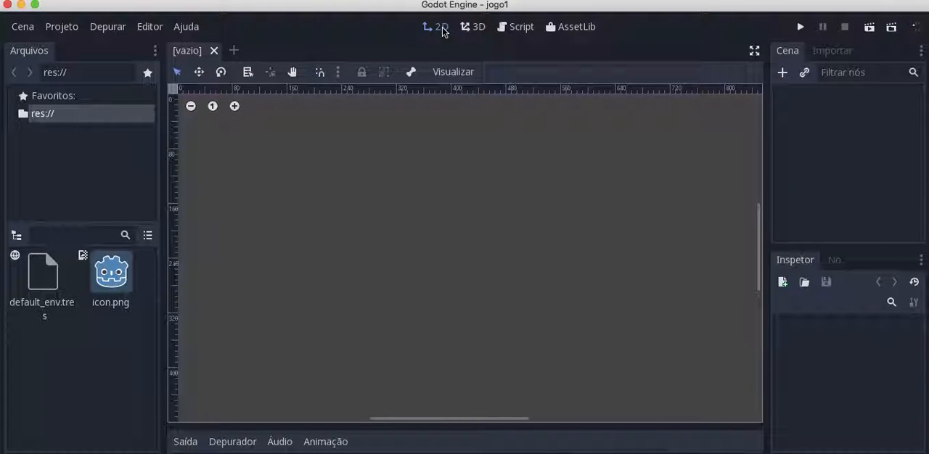
click(190, 106)
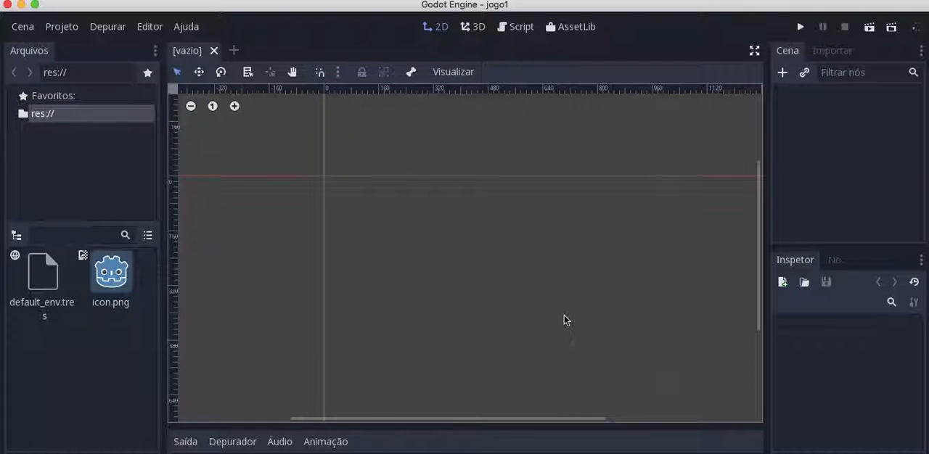
In the project's Display Window settings, set the window width to 720 and the height to 1280
click(68, 27)
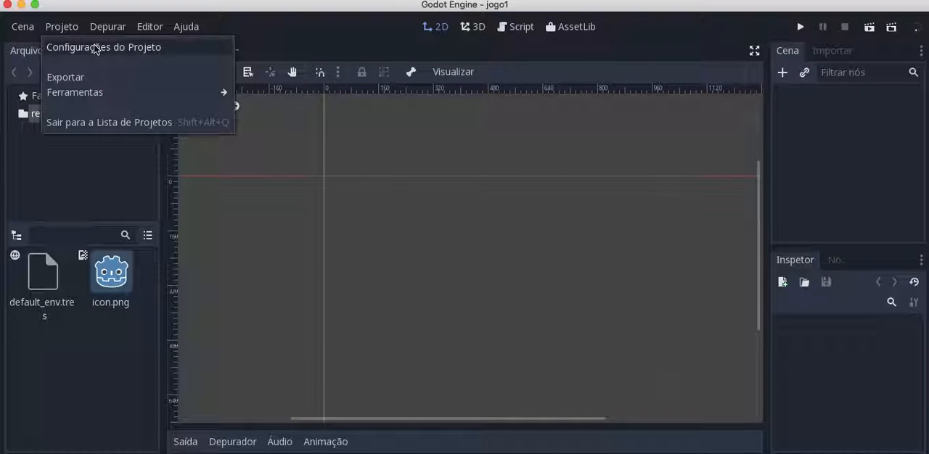
click(94, 46)
scroll(122, 293, down, 10)
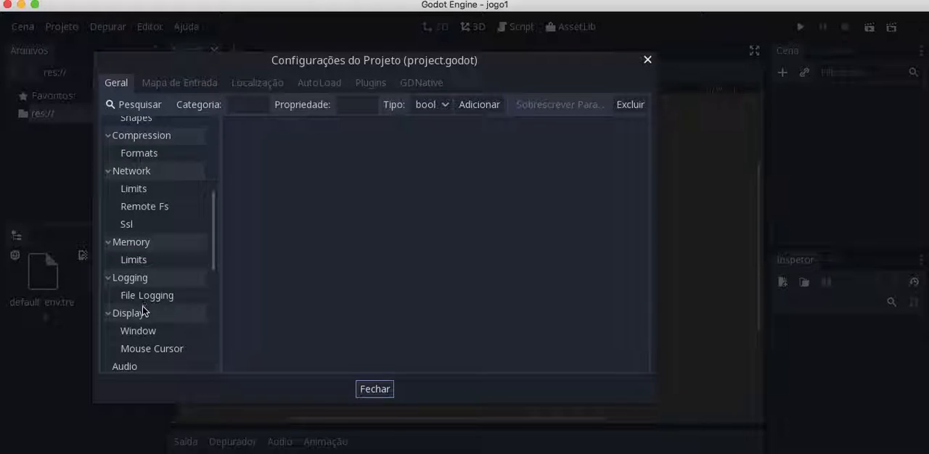
scroll(138, 301, down, 5)
click(138, 241)
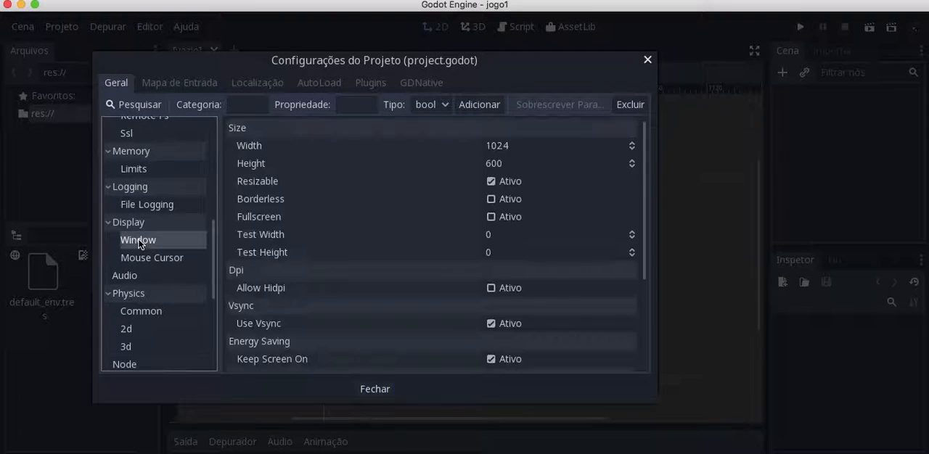
click(504, 148)
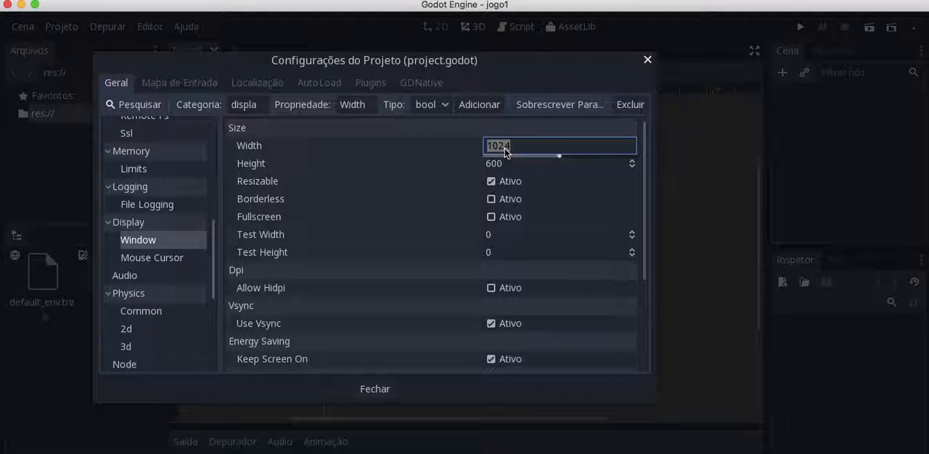
text(720)
click(508, 164)
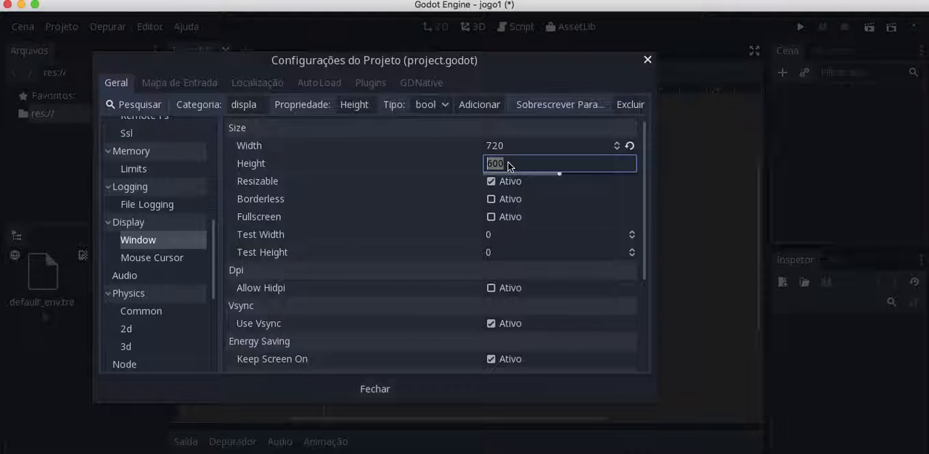
text(1280)
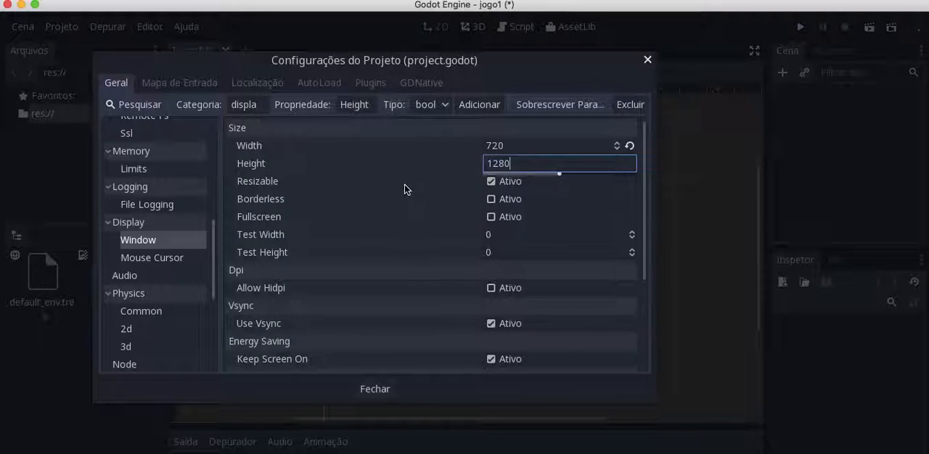
click(404, 187)
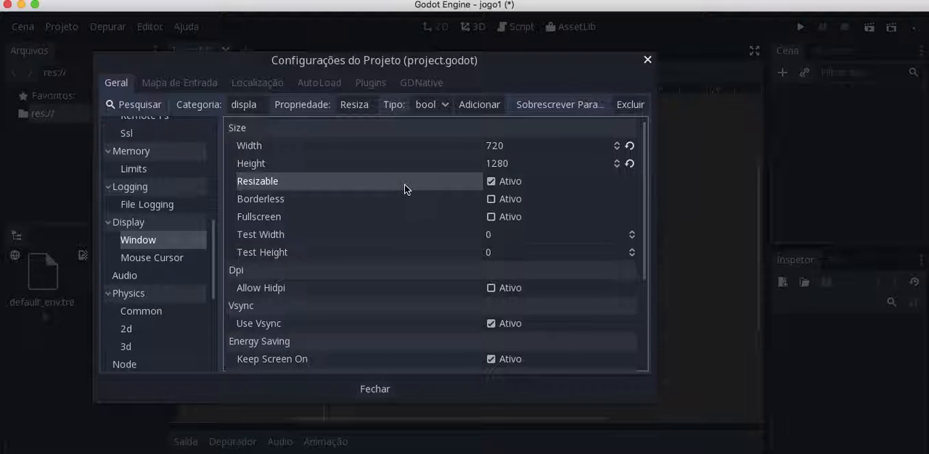
Set the window's test width to 360 and test height to 640
click(496, 238)
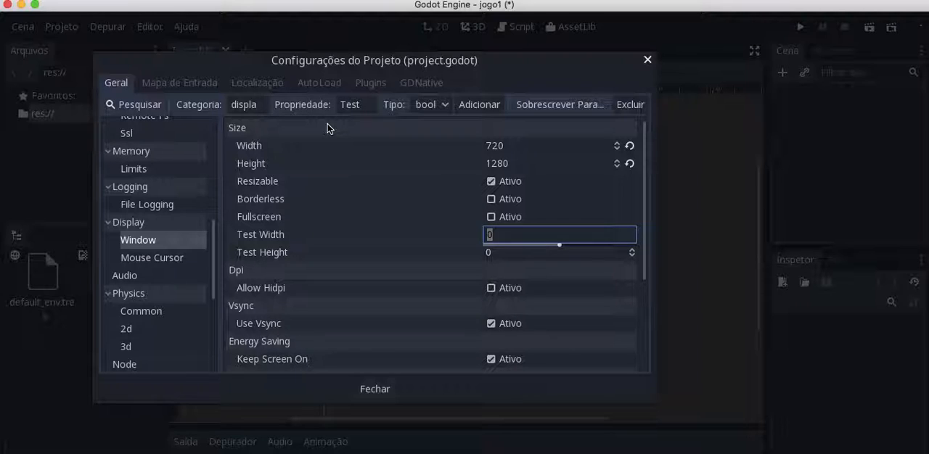
text(360)
click(540, 254)
text(640)
click(402, 259)
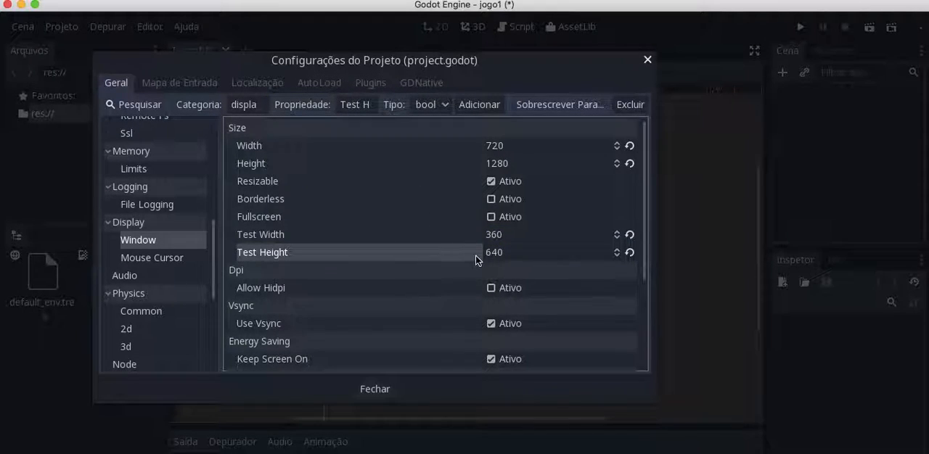
Set the handheld orientation to portrait and enable touchscreen emulation
scroll(451, 257, down, 3)
scroll(493, 201, up, 3)
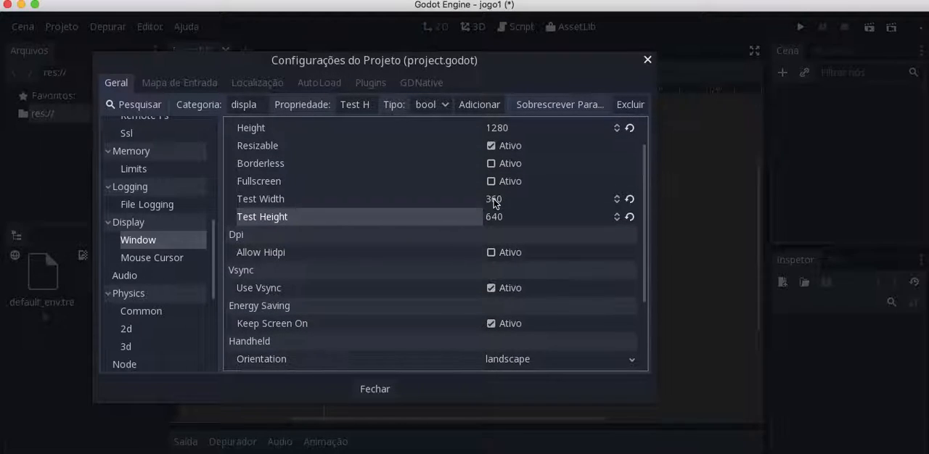
scroll(450, 202, down, 3)
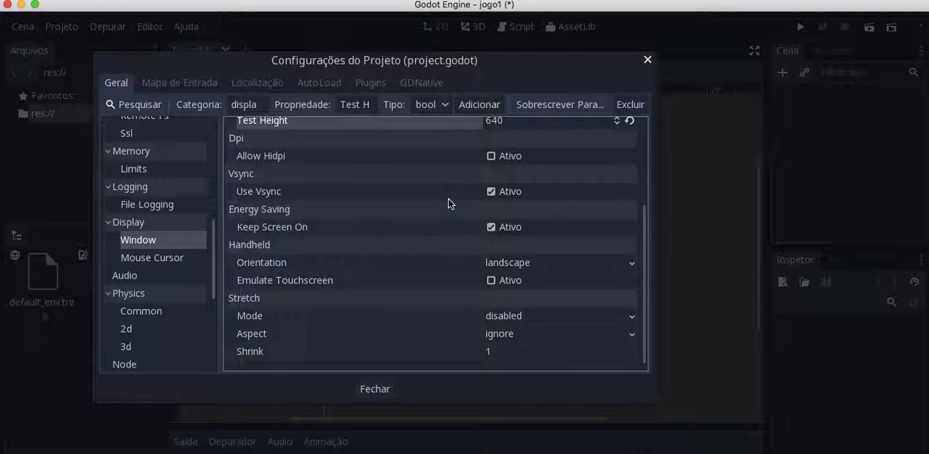
click(546, 263)
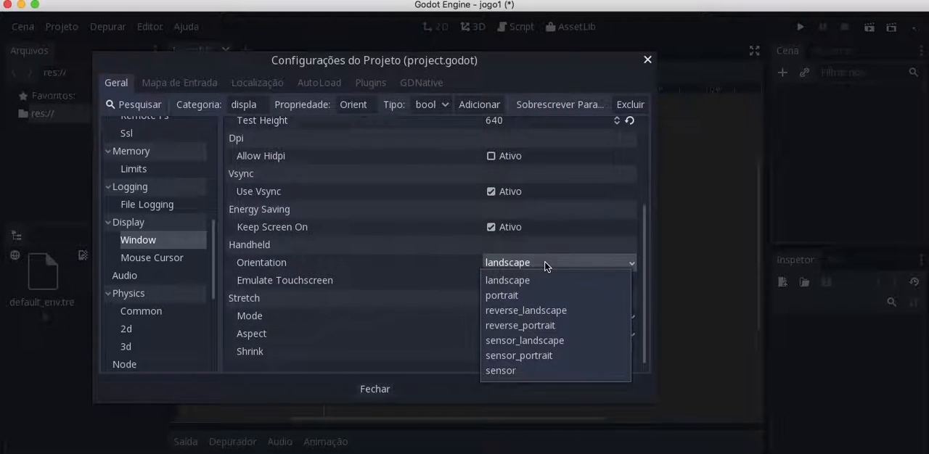
click(525, 296)
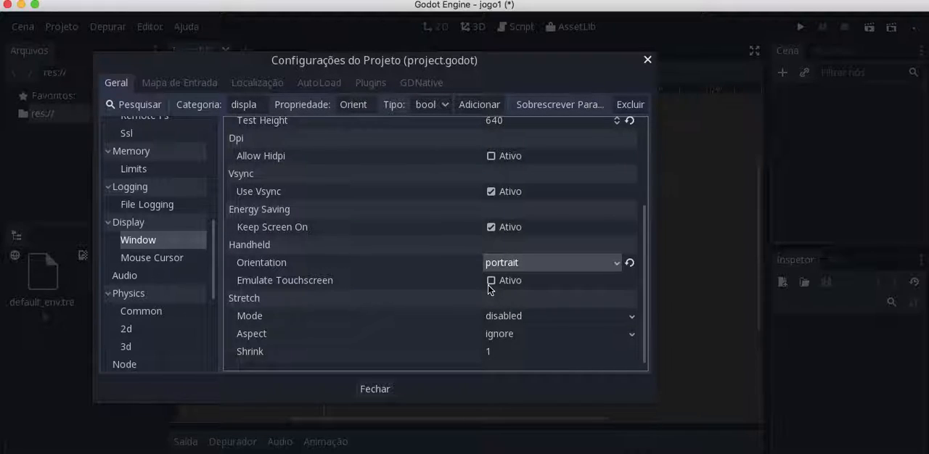
click(491, 282)
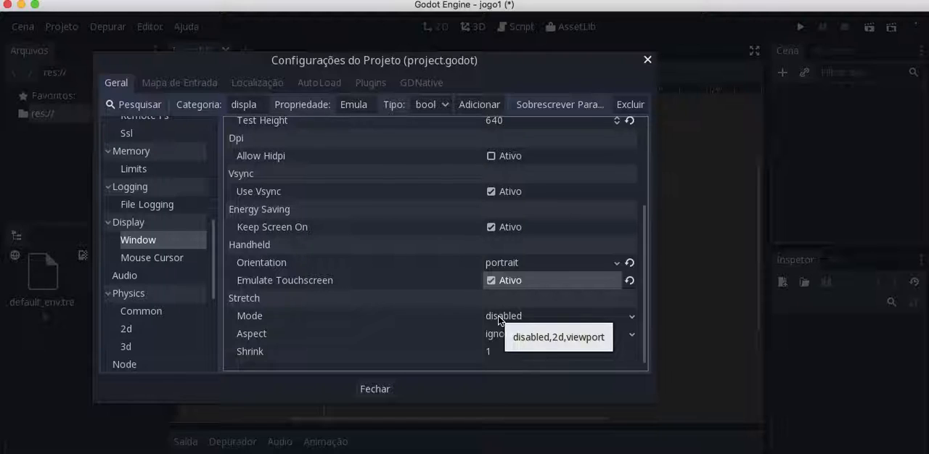
Set the stretch mode to 2d and the stretch aspect to keep_height, closing the project settings
click(498, 318)
click(500, 348)
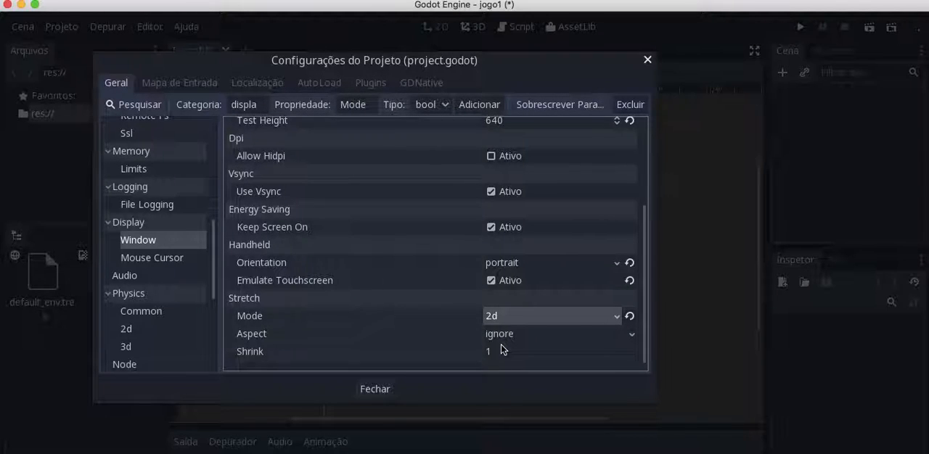
click(510, 338)
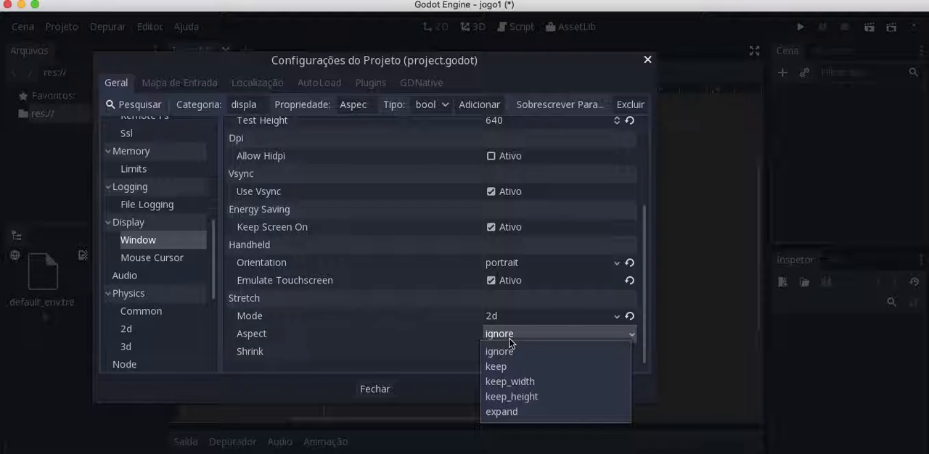
click(519, 397)
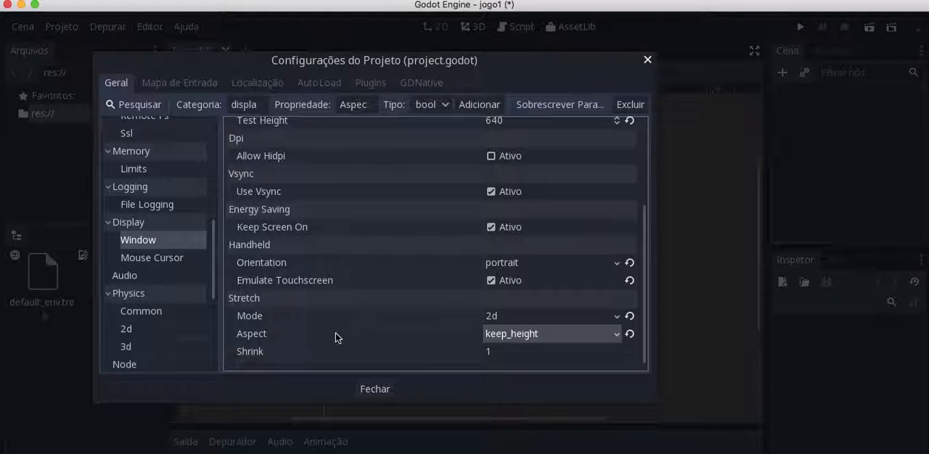
click(365, 388)
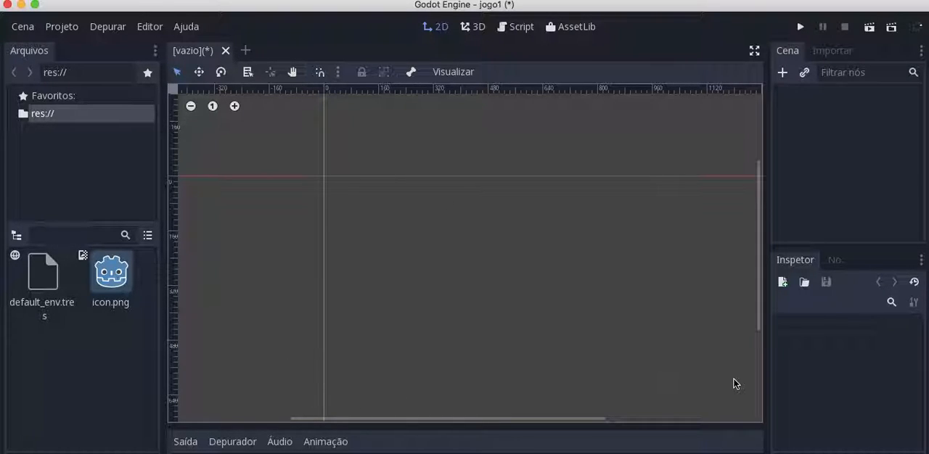
Move the assets folder from the desktop into the jogo1 project folder and open it in the editor's project files
click(190, 106)
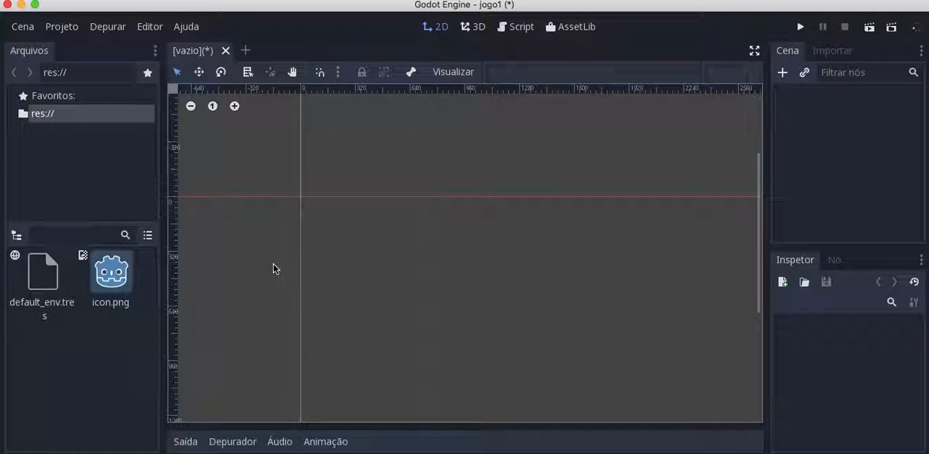
click(191, 107)
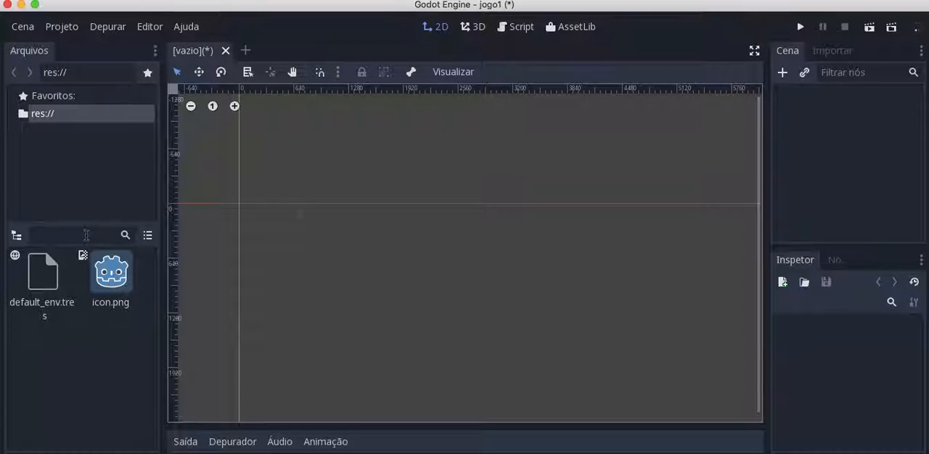
drag(793, 13, 607, 13)
drag(881, 101, 886, 186)
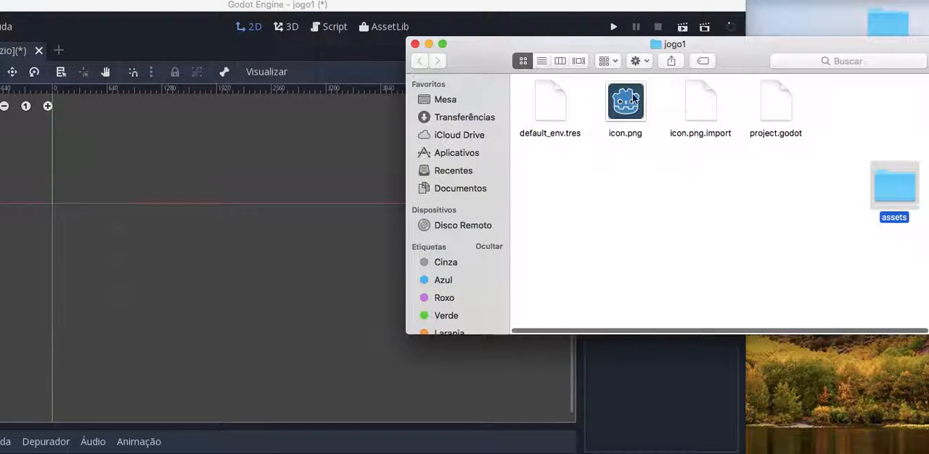
click(414, 44)
click(428, 7)
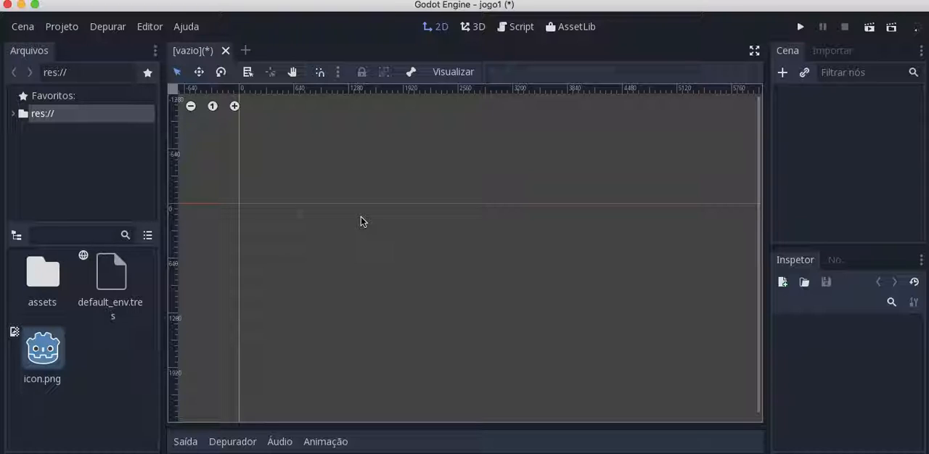
click(50, 303)
double_click(51, 303)
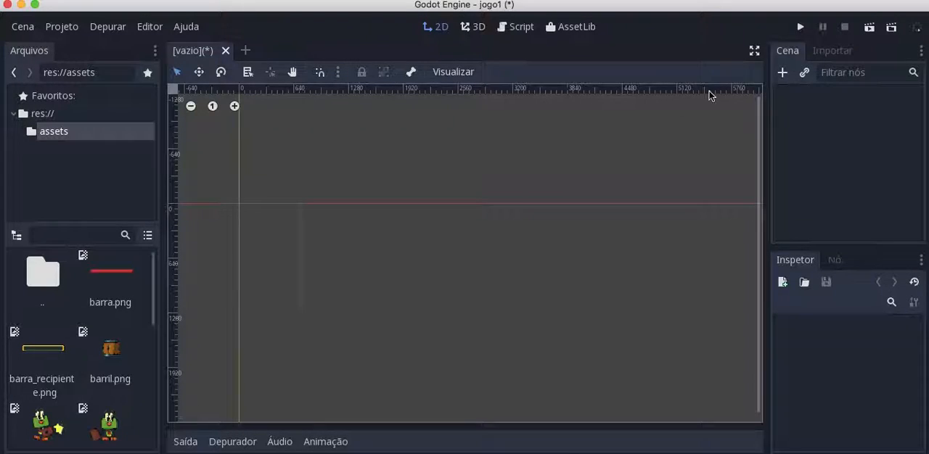
Add a root node of type Node to the scene and rename it MainNode
click(783, 73)
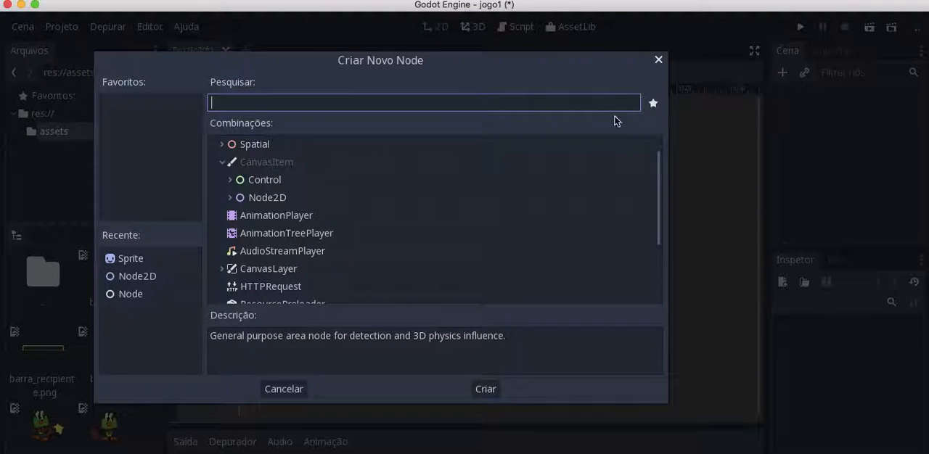
click(256, 146)
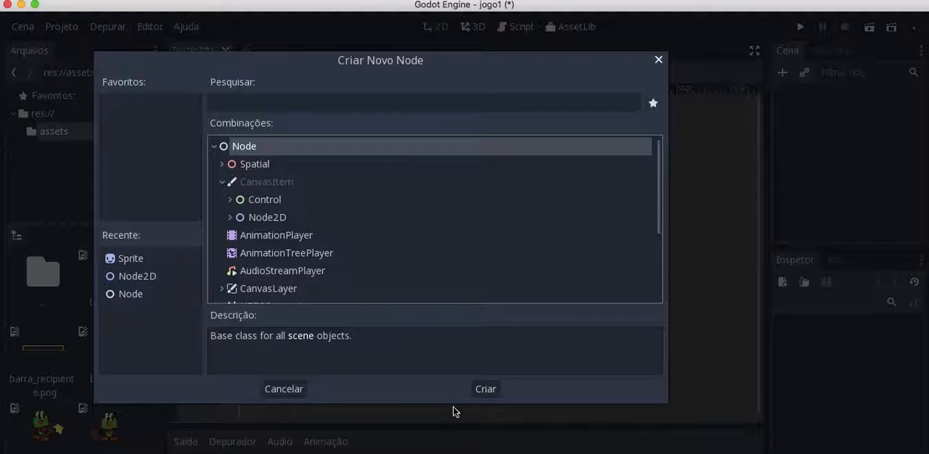
click(485, 389)
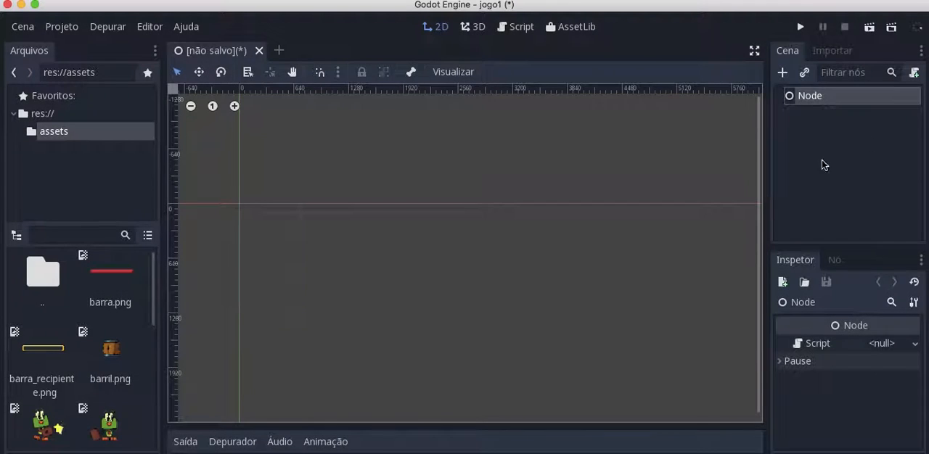
click(803, 105)
key(Home)
text(Main)
key(Return)
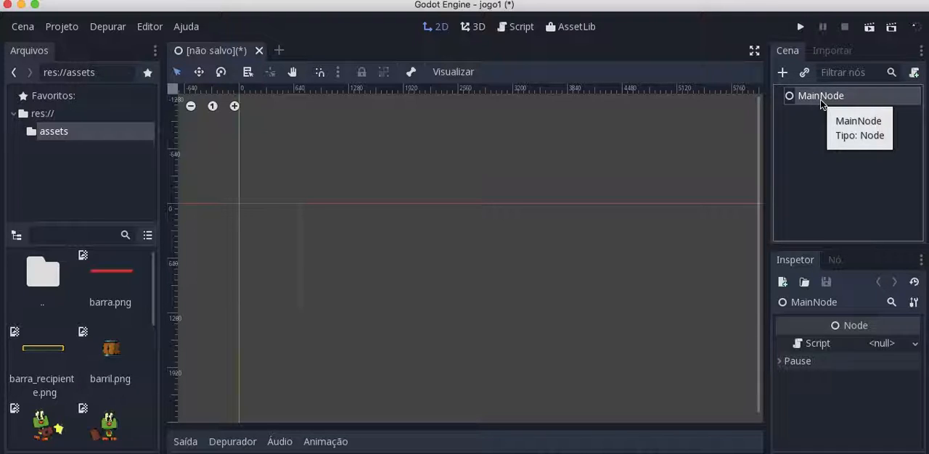
Add a Sprite node as a child of MainNode
right_click(820, 100)
click(778, 112)
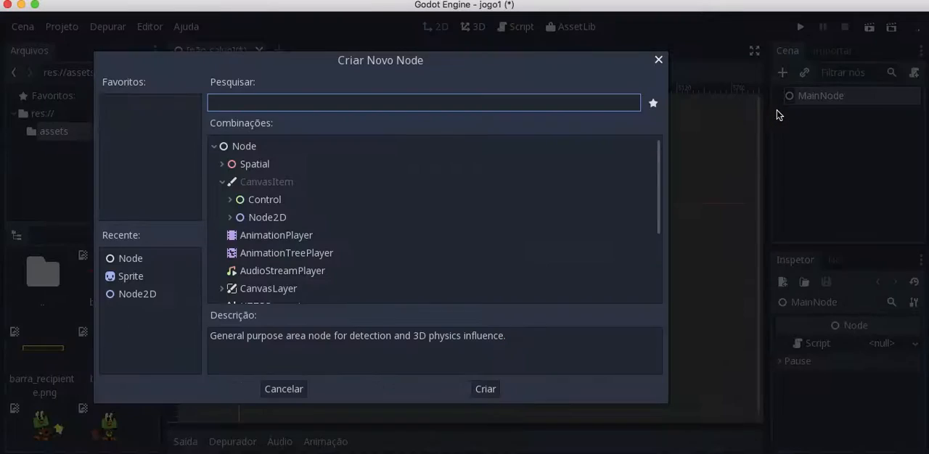
text(spri)
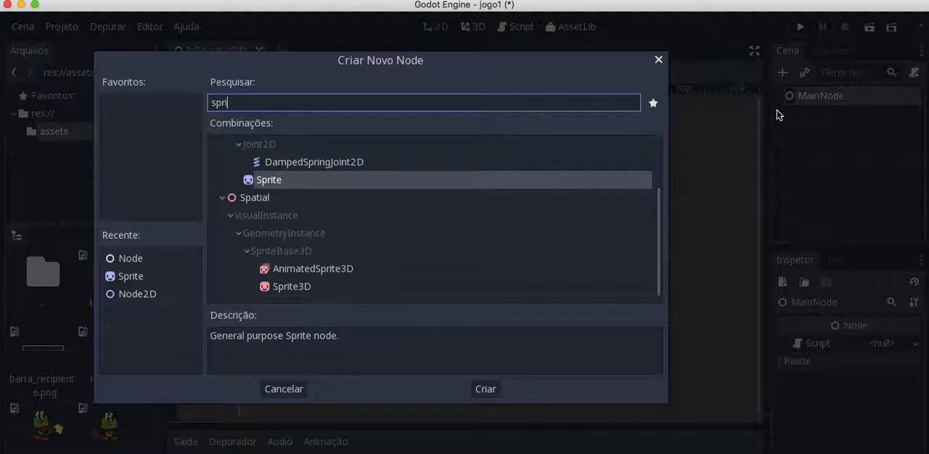
click(287, 183)
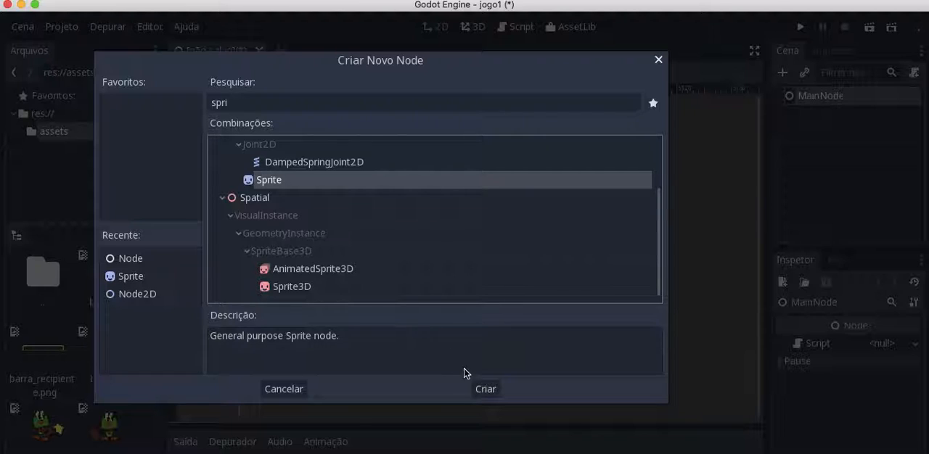
click(477, 389)
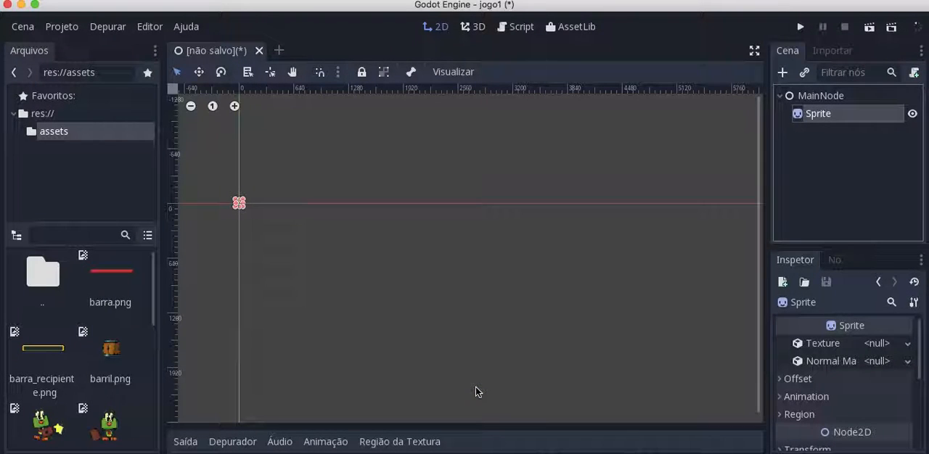
Rename the new Sprite node under MainNode as Background
click(833, 117)
click(823, 117)
text(Background)
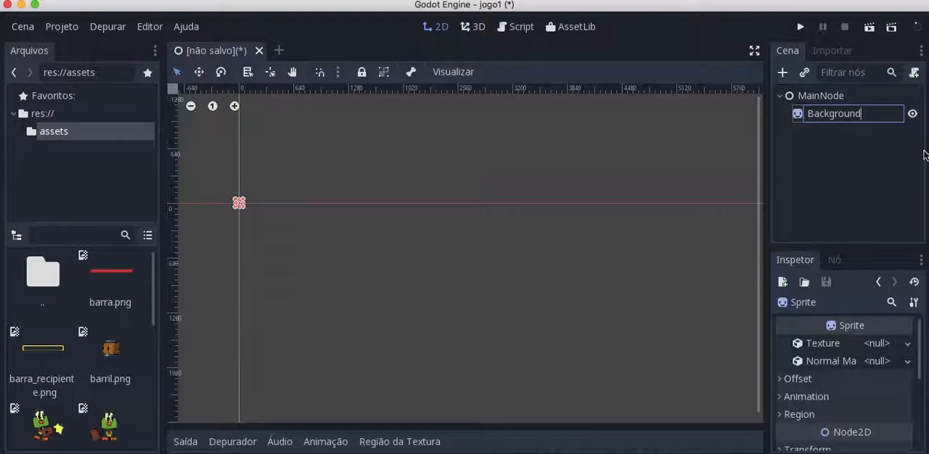
key(Return)
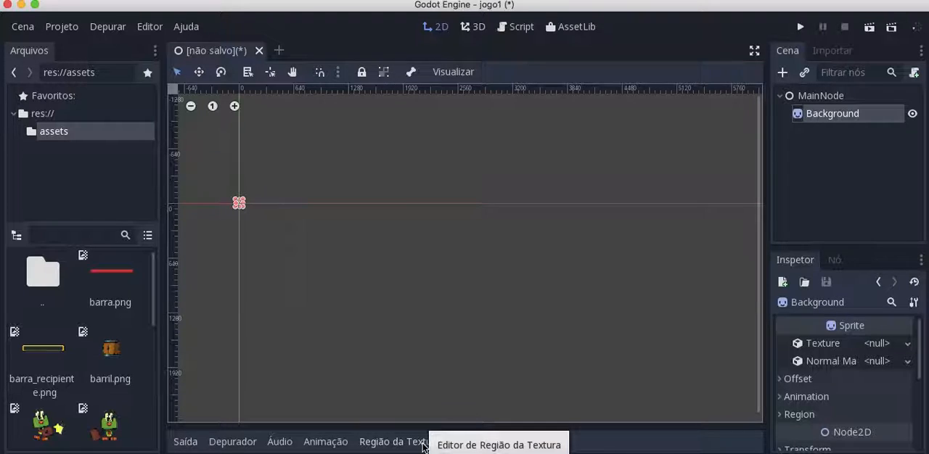
Assign the img_fundoChao.png image from the assets folder as the Background sprite's texture
scroll(83, 346, down, 5)
scroll(83, 347, down, 3)
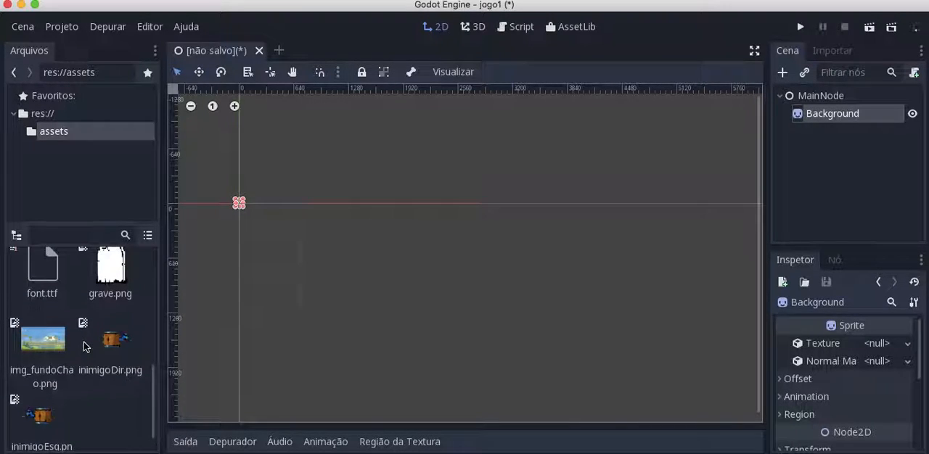
drag(41, 350, 883, 342)
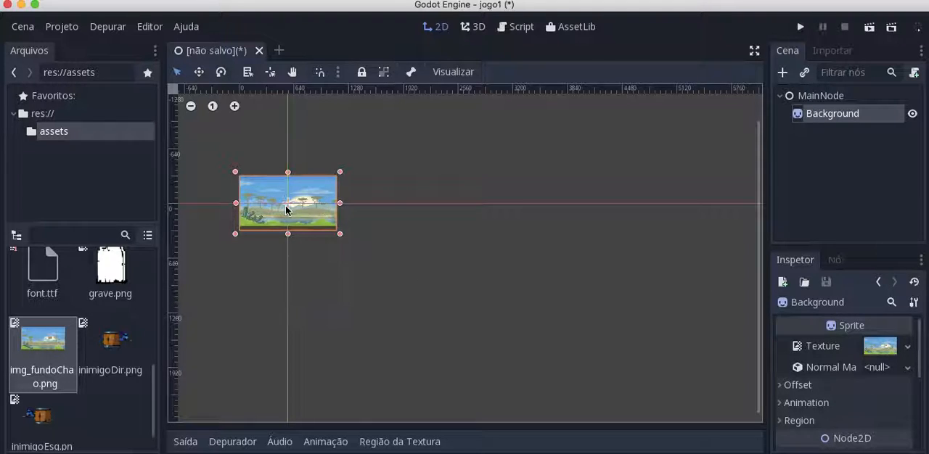
Enlarge the Background sprite in the 2D viewport by stretching its height downward and its width to the right
drag(288, 234, 291, 331)
drag(340, 255, 460, 250)
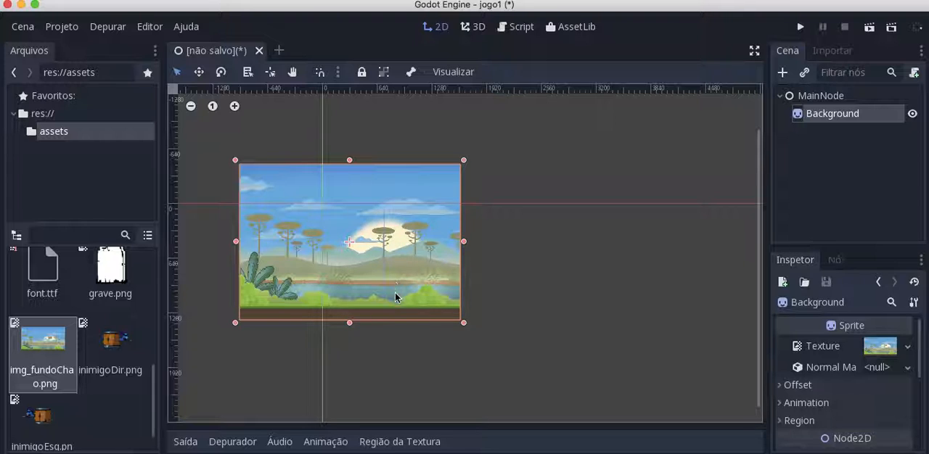
click(551, 272)
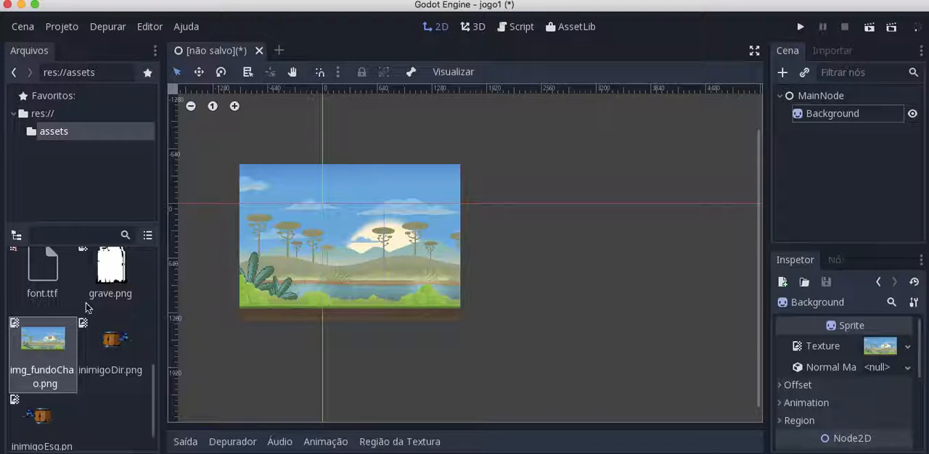
Add a Node2D node as a second child of MainNode
scroll(85, 308, up, 3)
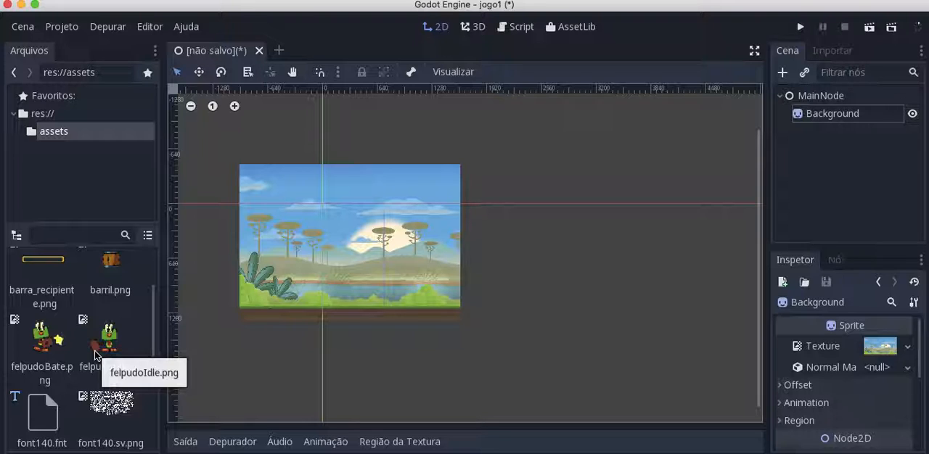
click(801, 95)
right_click(796, 97)
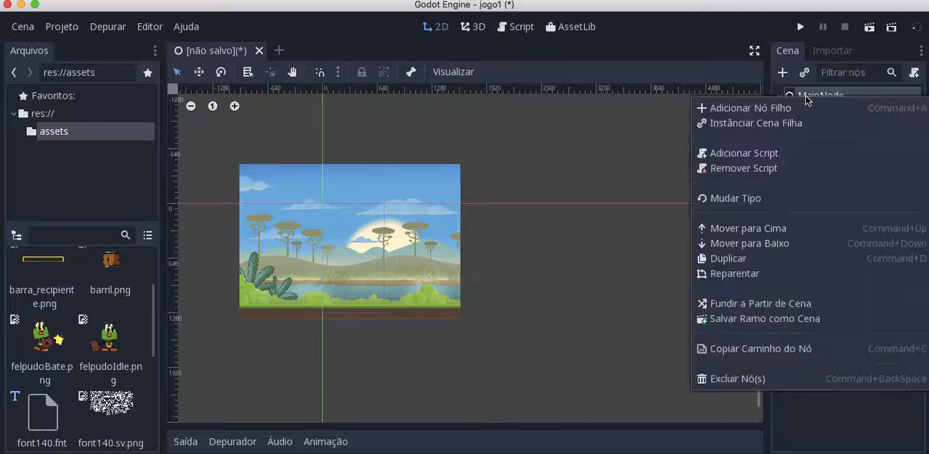
click(769, 108)
text(node)
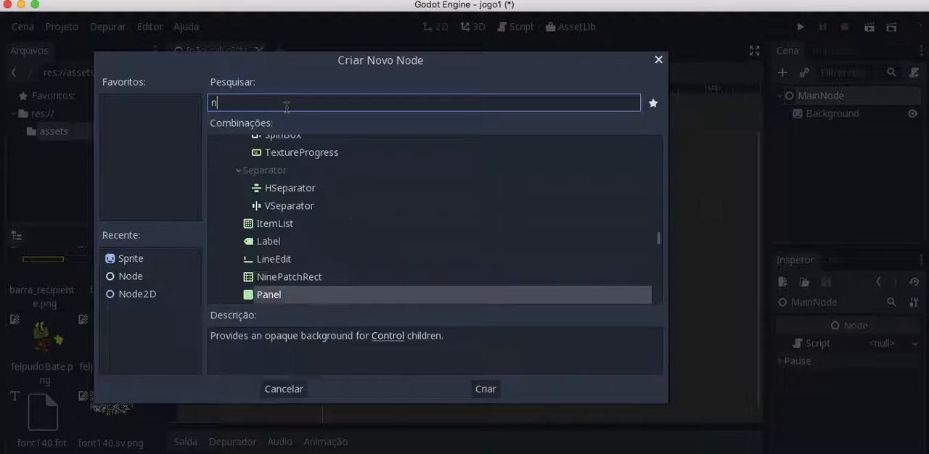
click(483, 387)
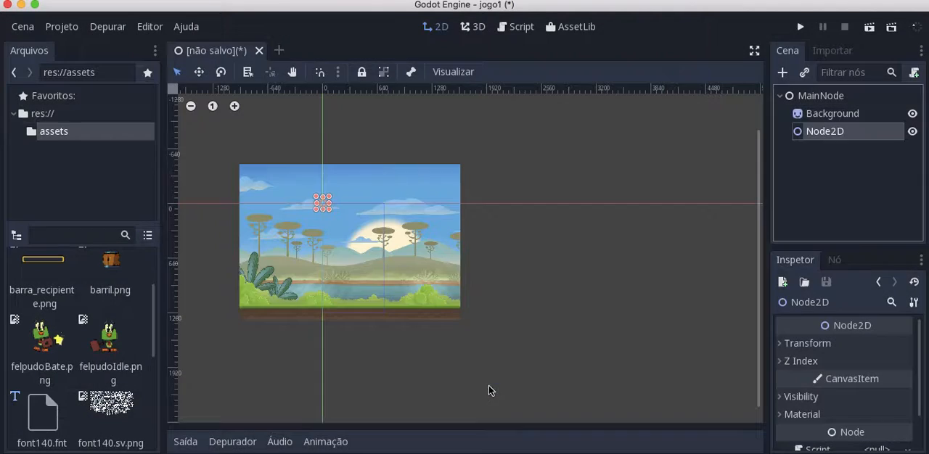
Rename the new Node2D node as Felpudo
right_click(815, 133)
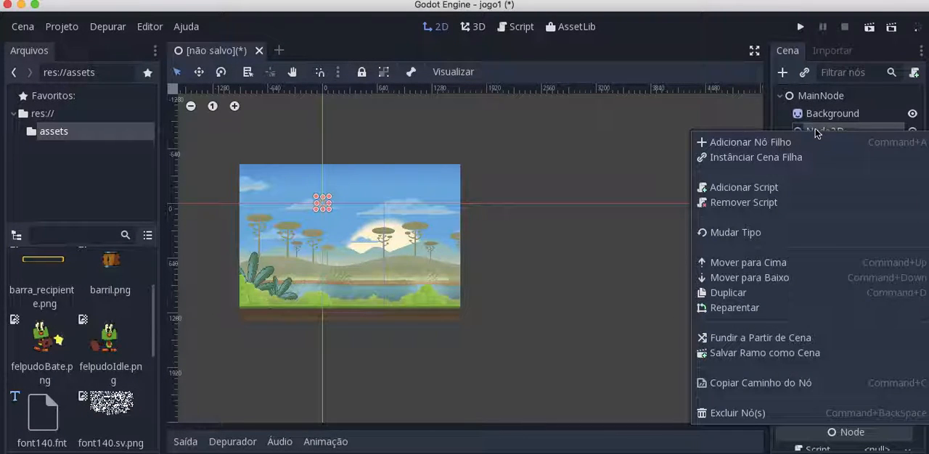
click(815, 133)
double_click(817, 135)
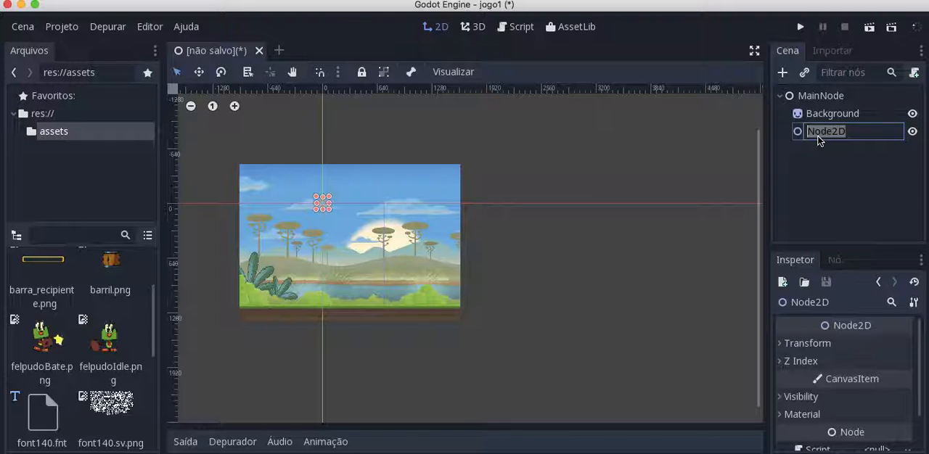
text(Felpudo)
key(Return)
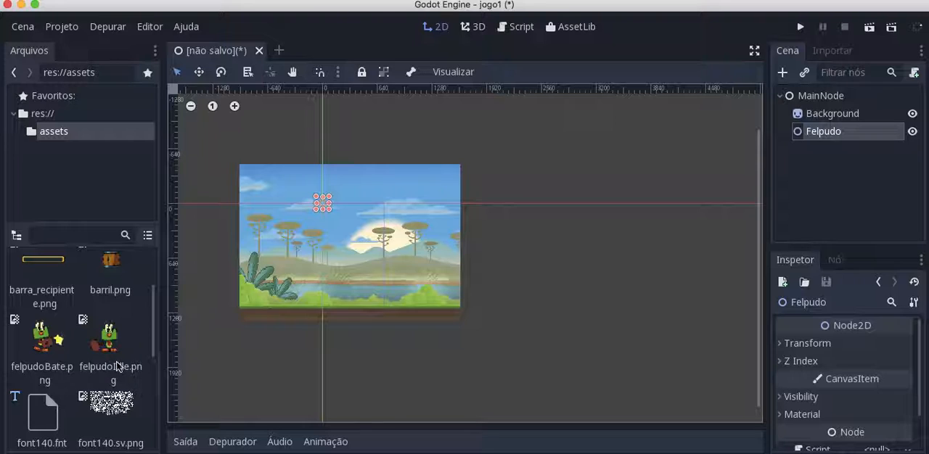
Add a Sprite node as a child of Felpudo
scroll(116, 364, down, 3)
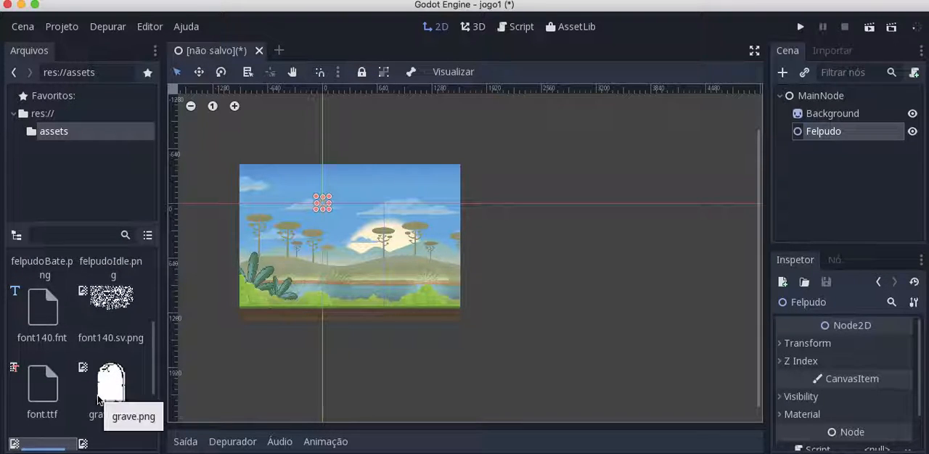
scroll(98, 398, up, 5)
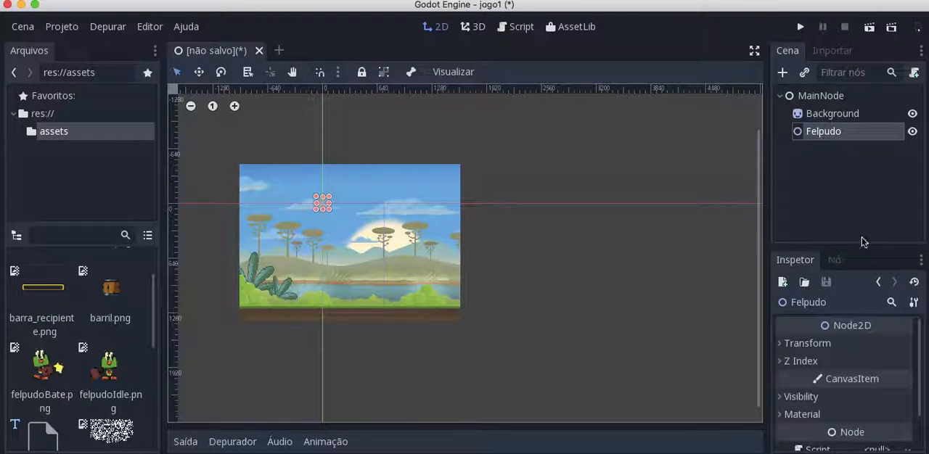
right_click(816, 136)
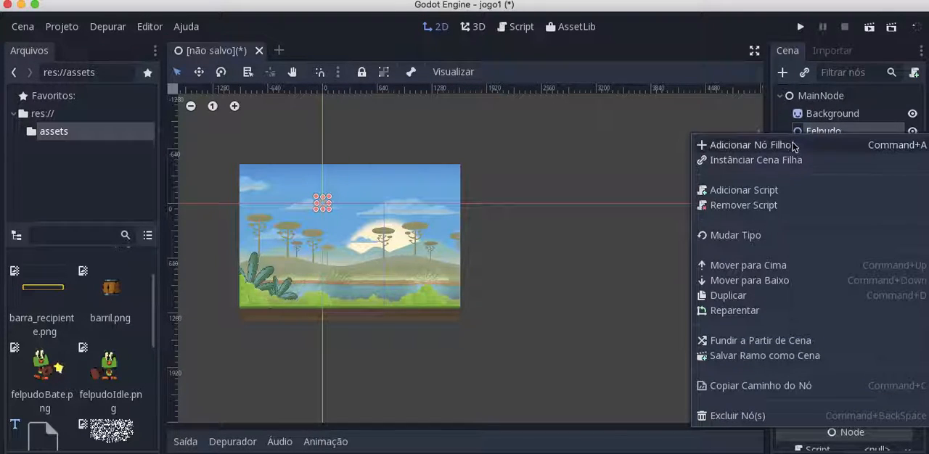
click(794, 124)
text(spr)
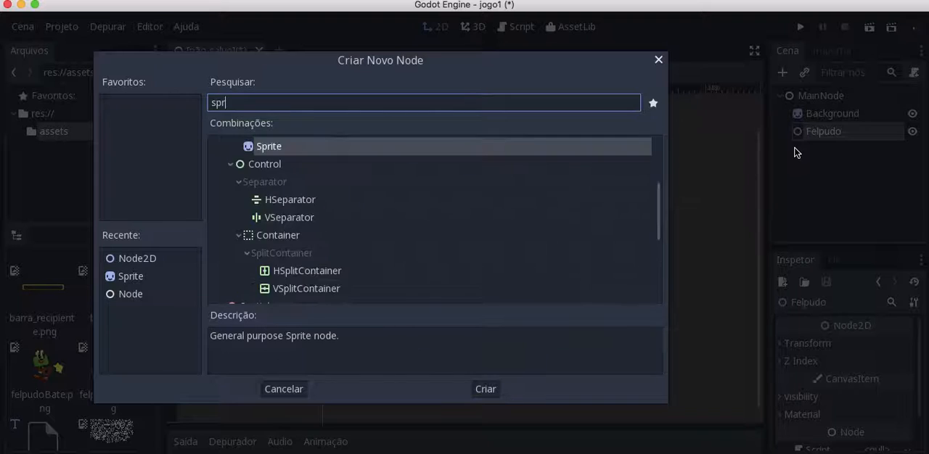
key(Return)
Add two more Sprite nodes as direct children of Felpudo
right_click(833, 154)
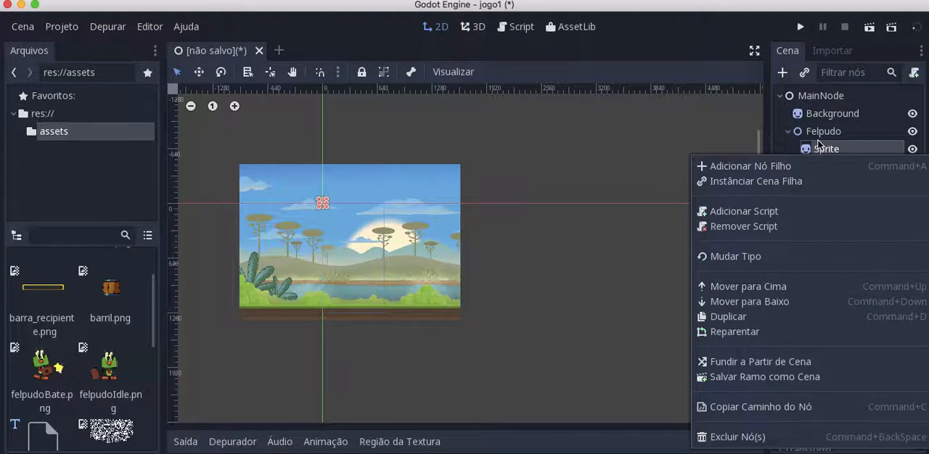
click(811, 135)
right_click(809, 129)
click(782, 142)
text(spri)
key(Return)
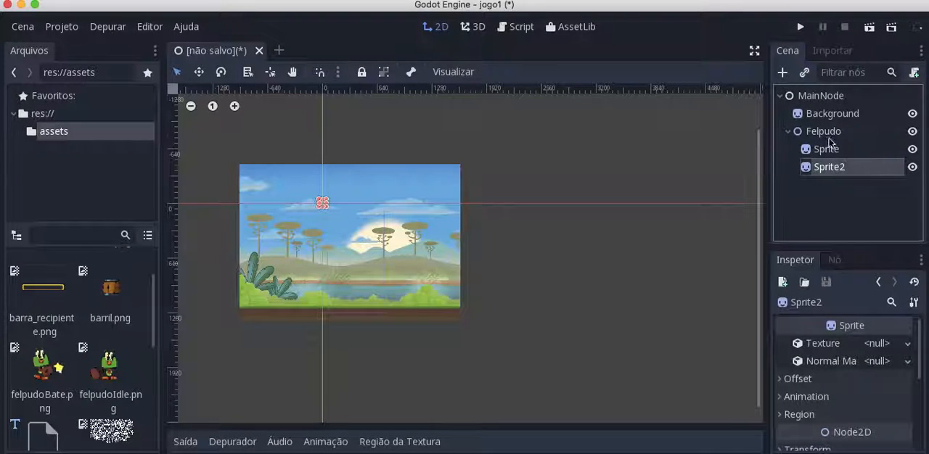
click(820, 131)
right_click(820, 131)
click(764, 145)
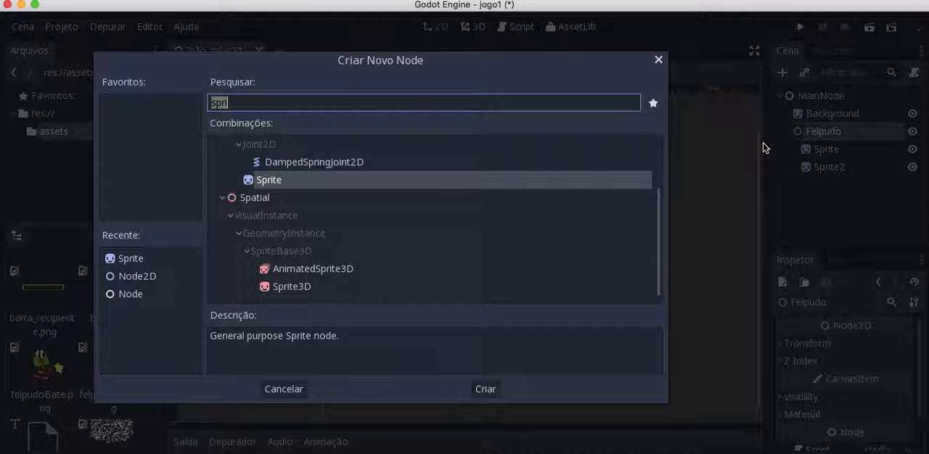
key(Return)
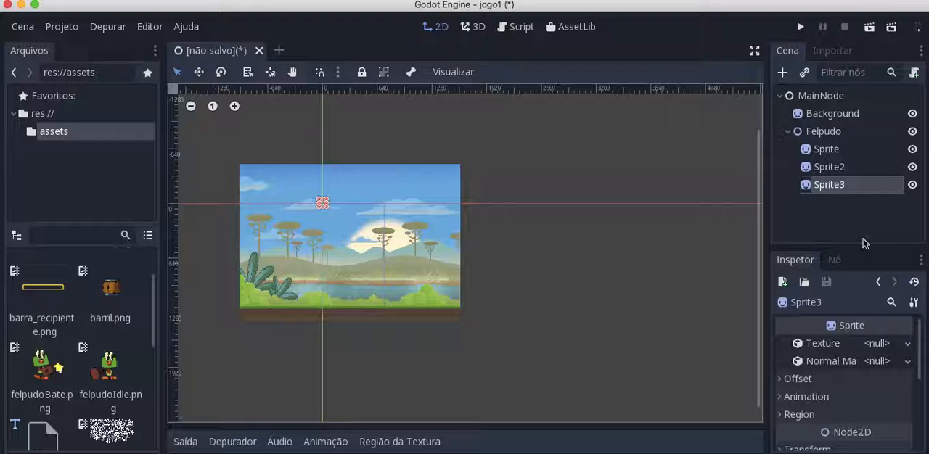
Rename the three sprites under Felpudo as Idle, Bate and Grave, in that order
click(826, 149)
click(826, 149)
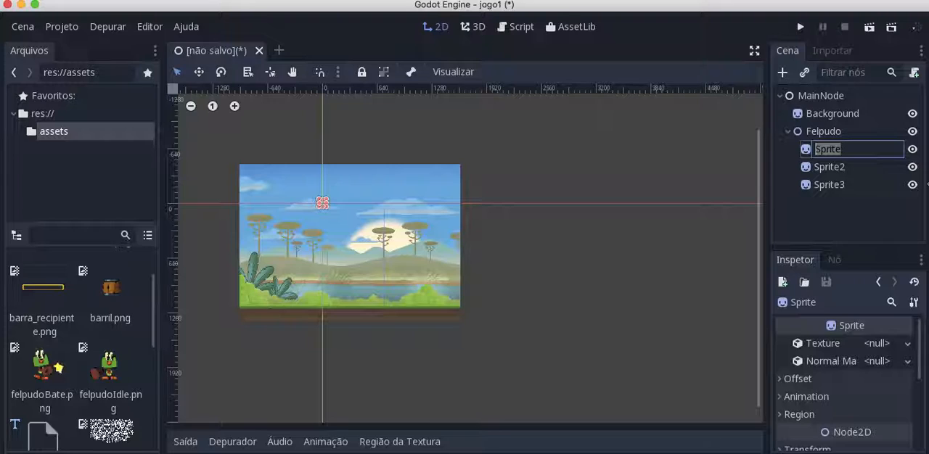
text(Idle)
key(Return)
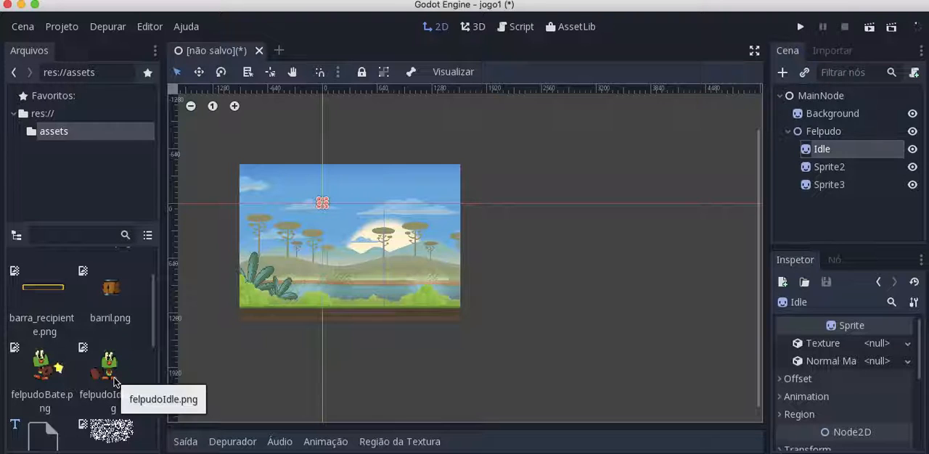
click(841, 176)
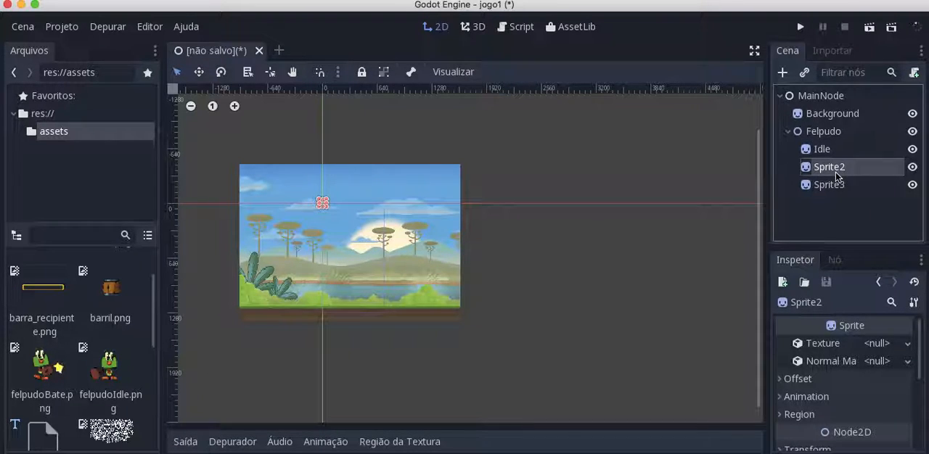
click(841, 177)
text(Bate)
key(Return)
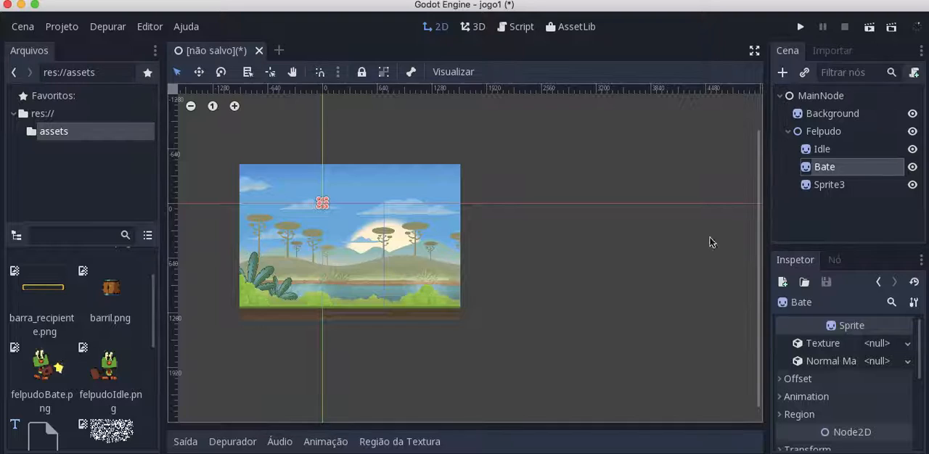
click(846, 184)
click(845, 184)
text(Grave)
key(Return)
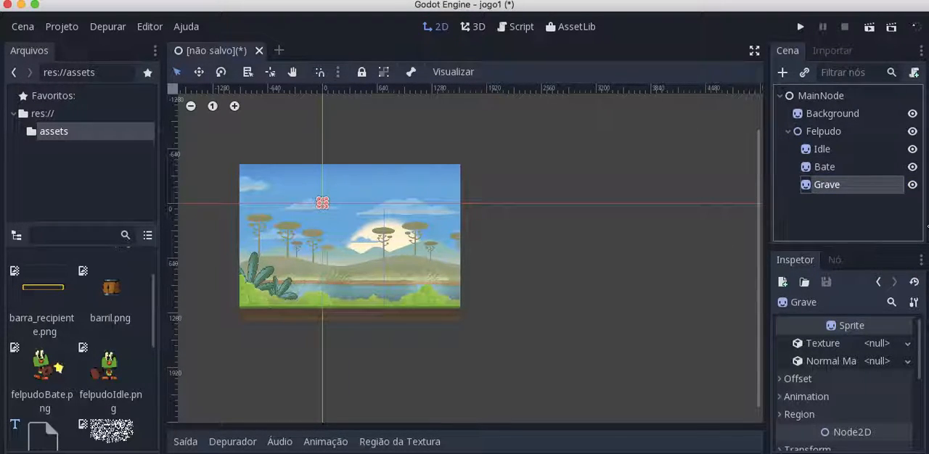
Assign felpudoIdle.png as the texture of the Idle sprite and felpudoBate.png as the texture of the Bate sprite
click(826, 149)
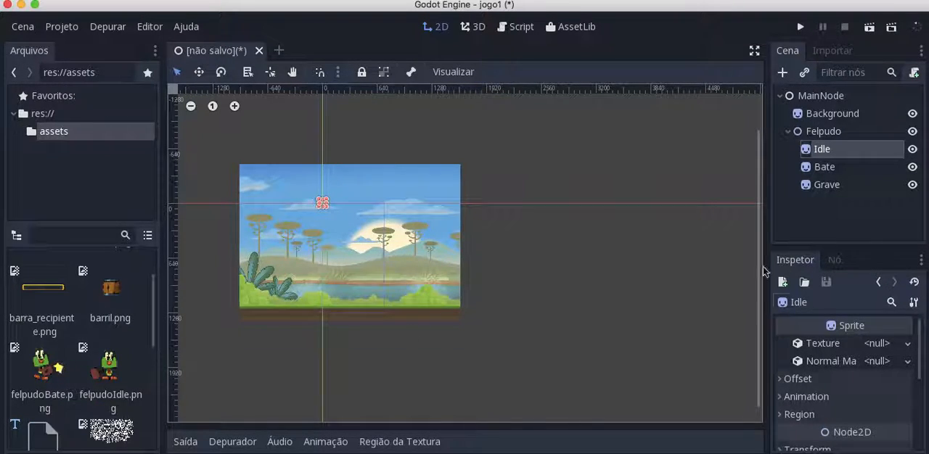
drag(105, 374, 880, 343)
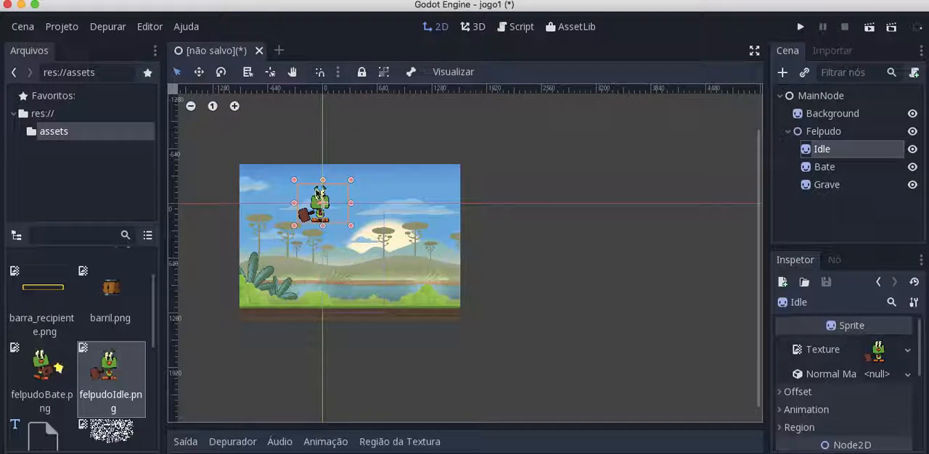
click(826, 167)
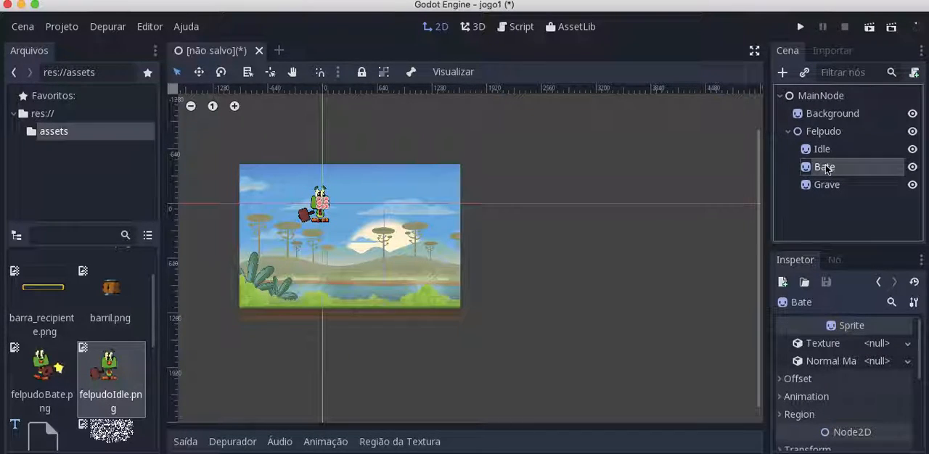
drag(42, 366, 878, 342)
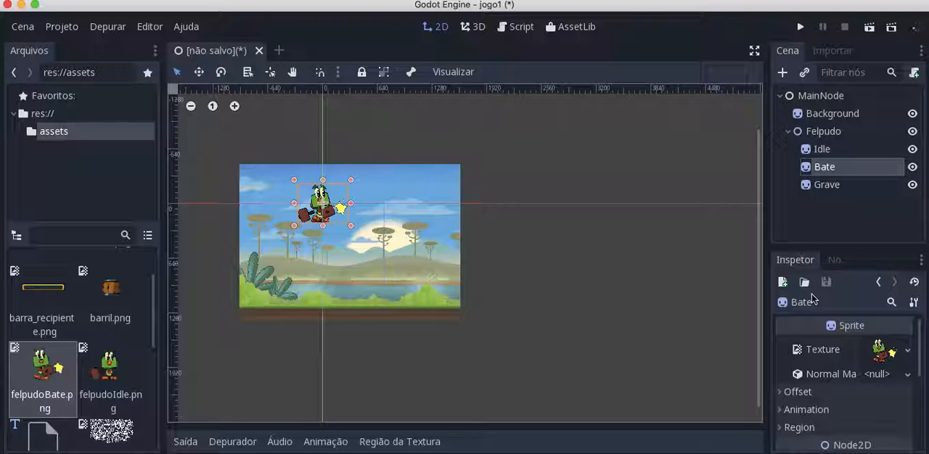
Assign grave.png from the assets folder as the texture of the Grave sprite
click(841, 186)
scroll(87, 341, down, 5)
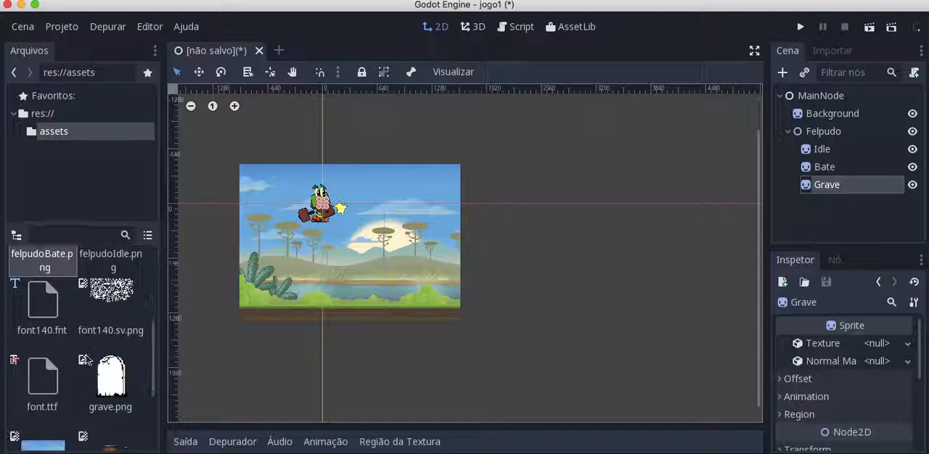
drag(118, 373, 884, 342)
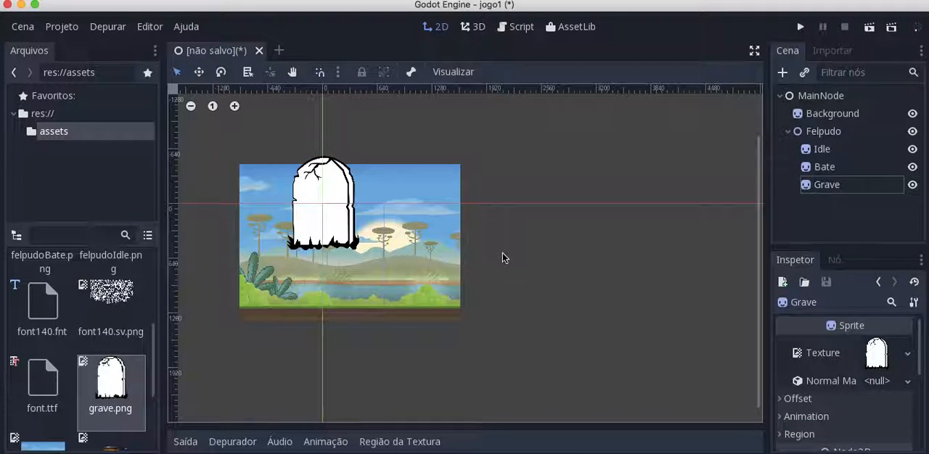
Move the Grave sprite away from Felpudo to the right end of the background and hide it
scroll(502, 255, up, 2)
scroll(503, 259, up, 1)
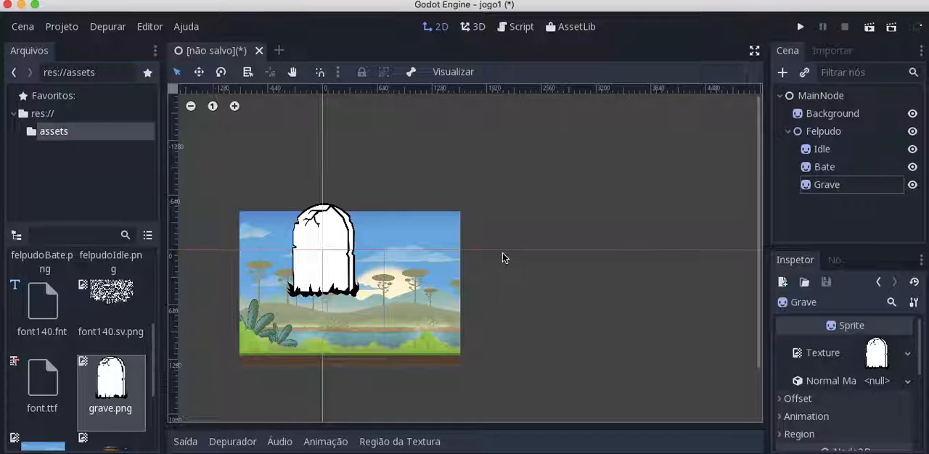
click(234, 105)
scroll(370, 275, down, 6)
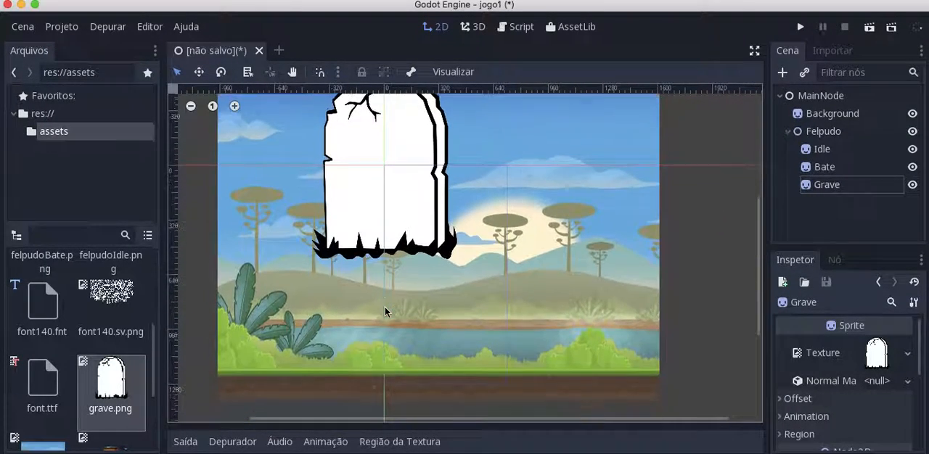
scroll(384, 311, left, 2)
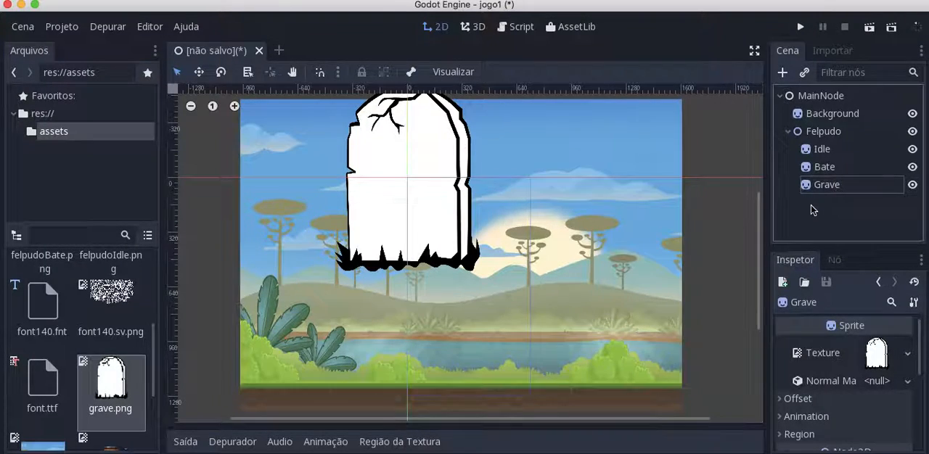
click(824, 150)
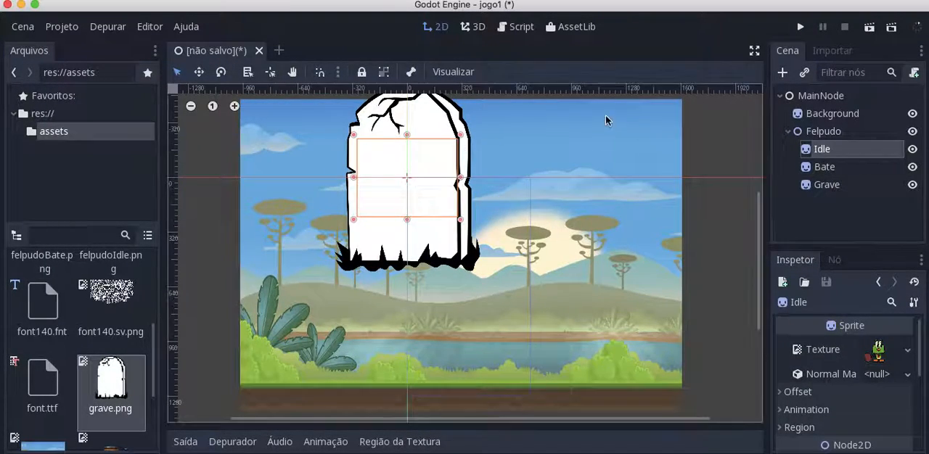
click(820, 133)
click(826, 185)
drag(450, 181, 675, 215)
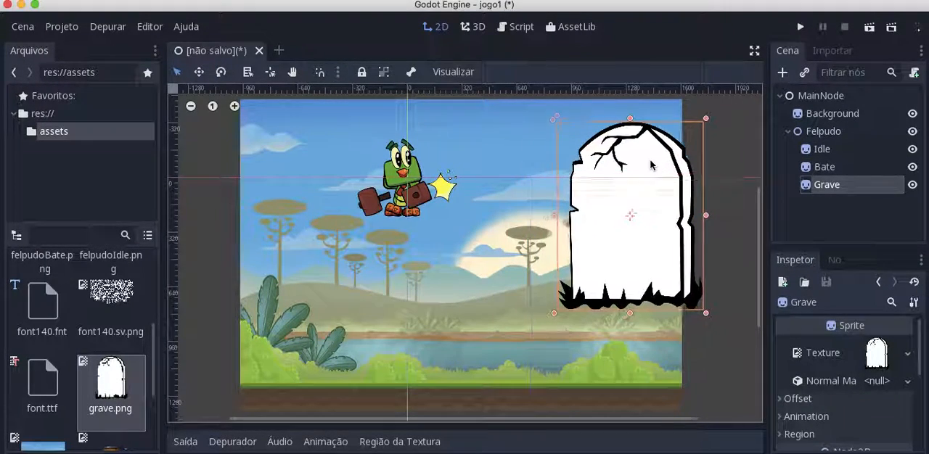
click(912, 185)
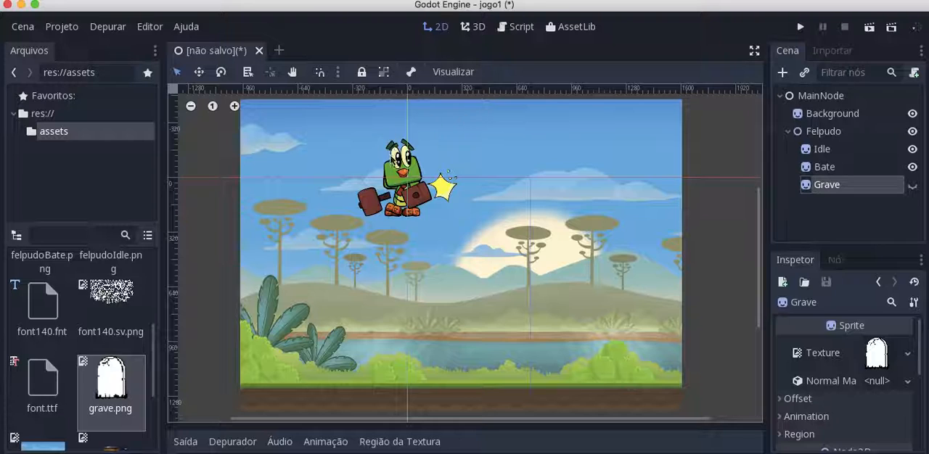
Select the Idle and Bate sprites together and move them down to the ground of the background
click(837, 150)
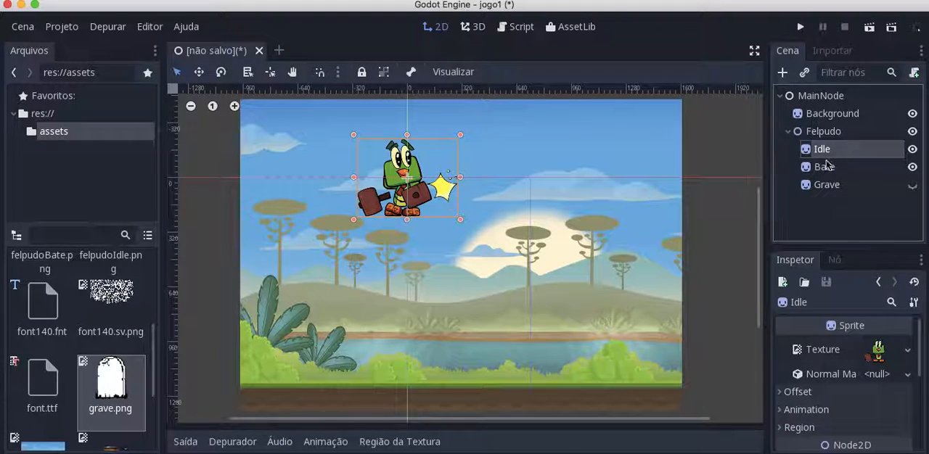
shift+click(824, 167)
drag(403, 168, 436, 340)
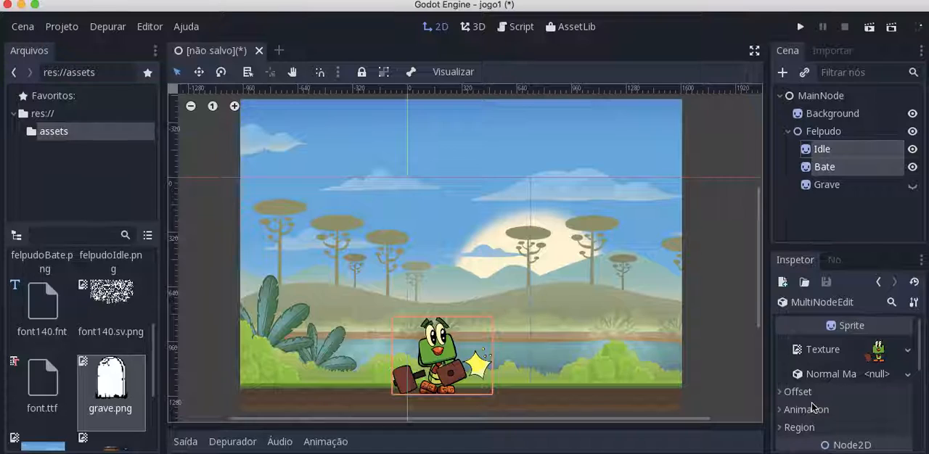
Set the scale of the Idle and Bate sprites to 0.5 in both x and y
scroll(812, 408, down, 2)
scroll(811, 406, down, 1)
click(781, 389)
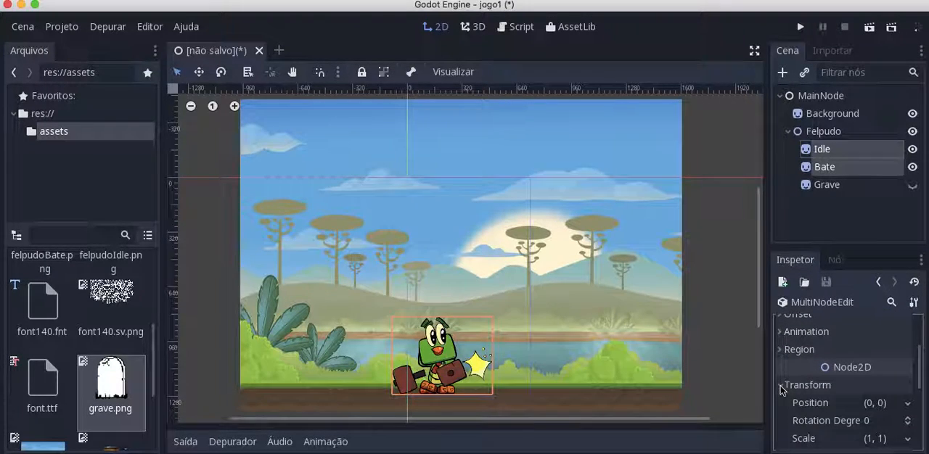
scroll(832, 410, down, 1)
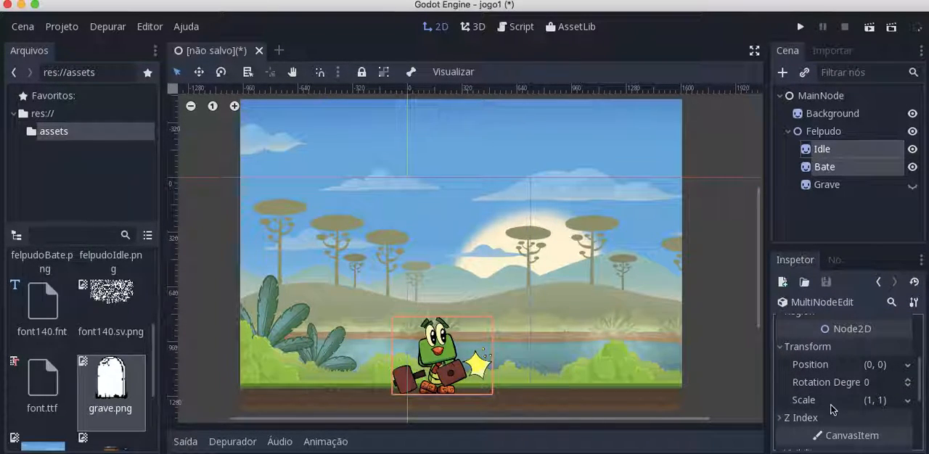
click(874, 400)
text(0,5)
key(Tab)
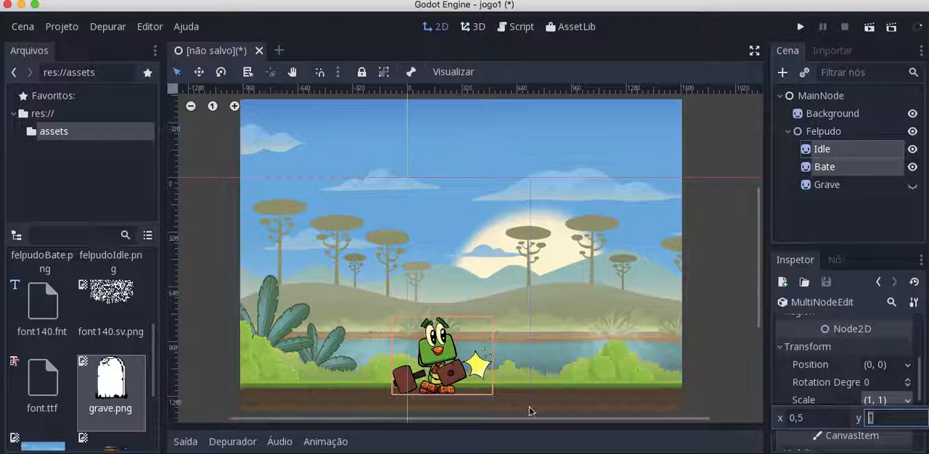
text(0,5)
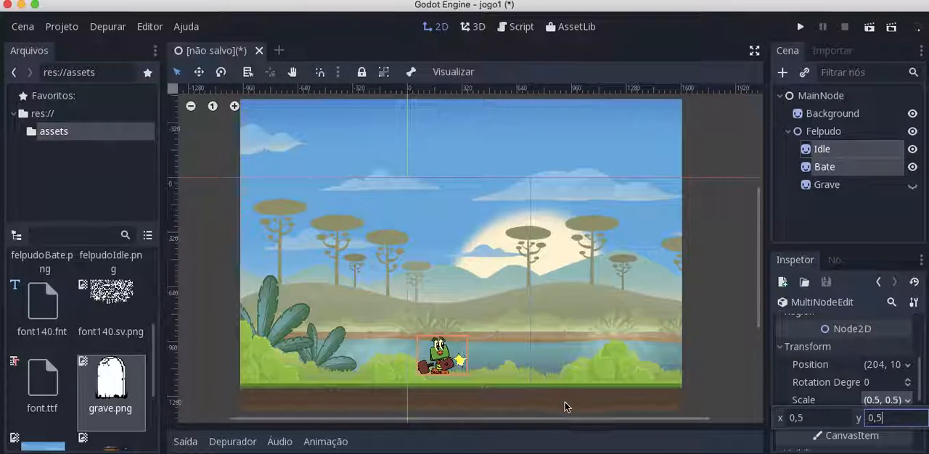
click(443, 355)
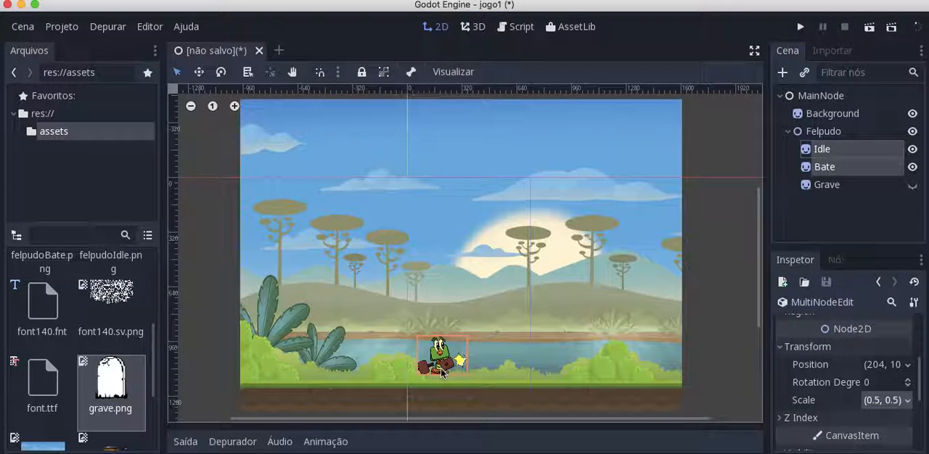
Reposition the Idle and Bate sprites together so that Felpudo's feet stand on the grass line
click(807, 150)
click(808, 150)
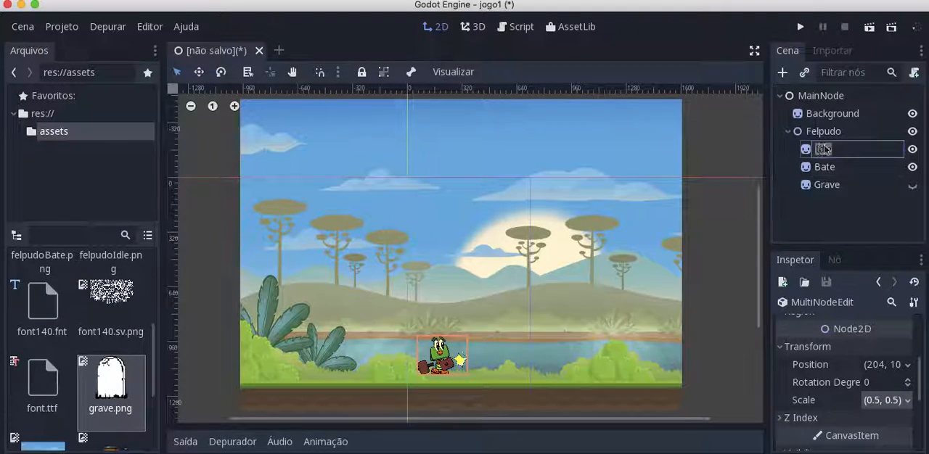
click(807, 149)
ctrl+click(820, 167)
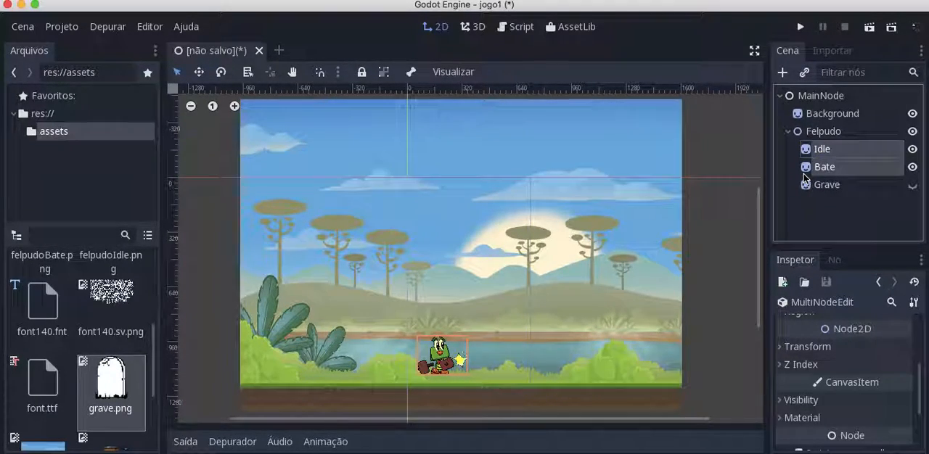
drag(439, 365, 429, 354)
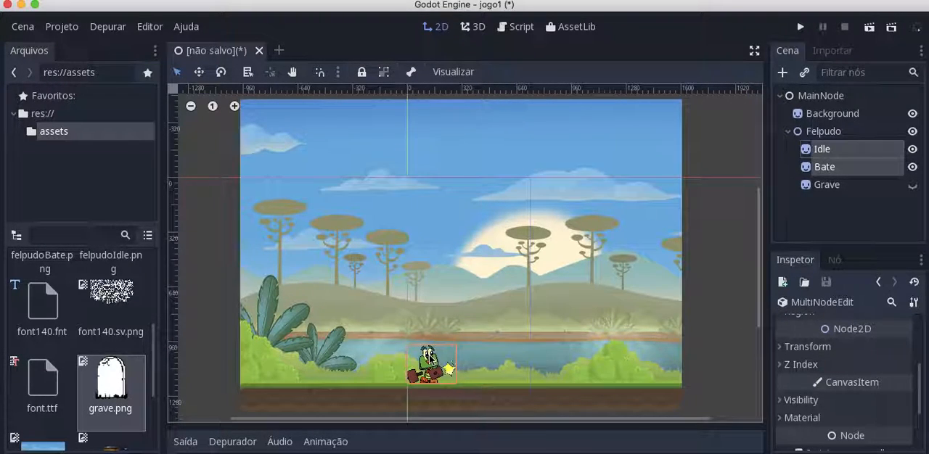
Make the Grave sprite visible again and move it over Felpudo, to about x 180
click(832, 114)
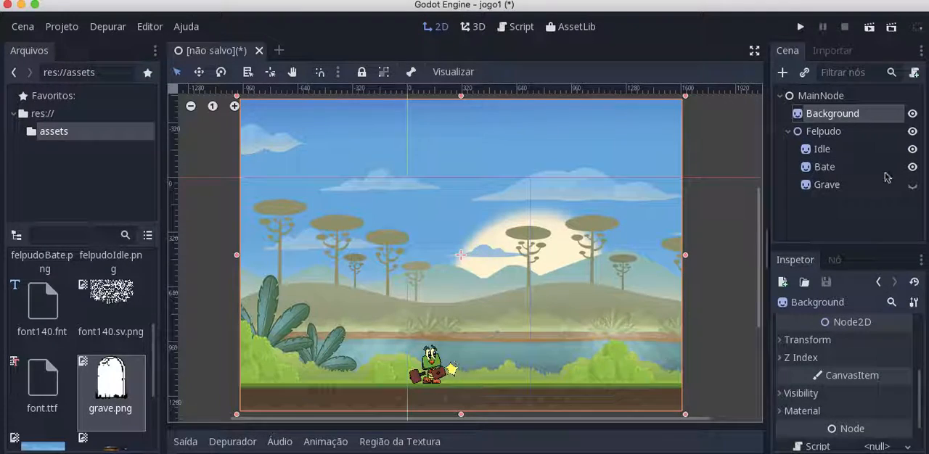
click(830, 185)
click(912, 185)
drag(631, 250, 435, 343)
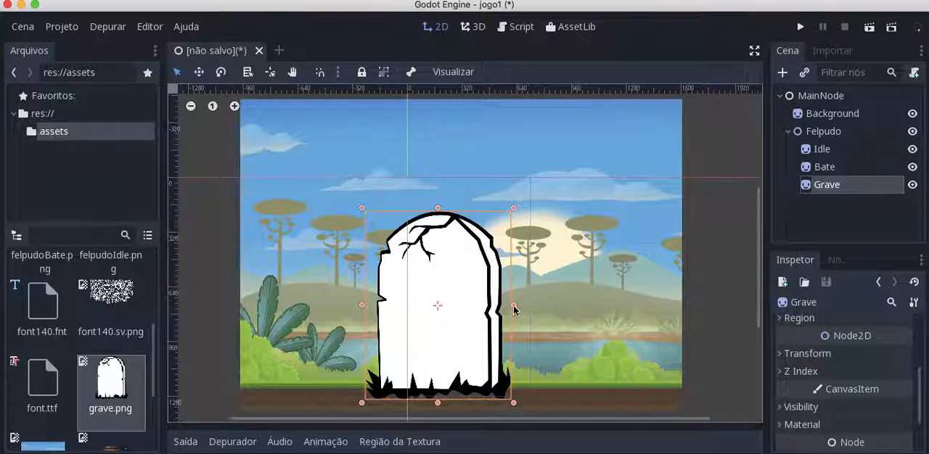
Set the Grave sprite's scale to 0.2 in x and 0.15 in y
scroll(847, 385, down, 2)
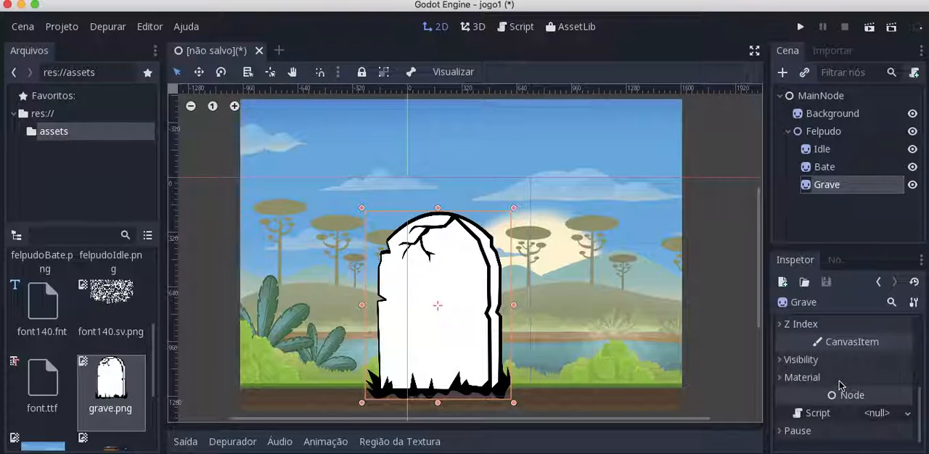
scroll(846, 387, up, 3)
click(785, 360)
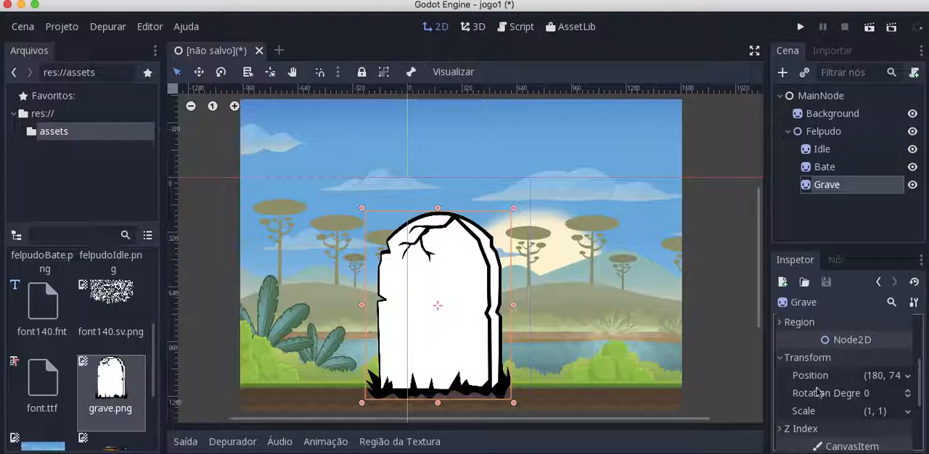
click(870, 413)
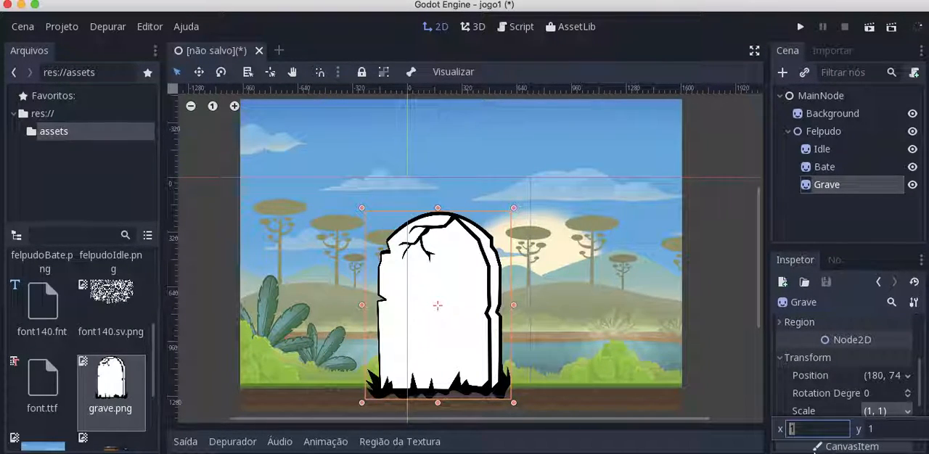
text(0,2)
key(Tab)
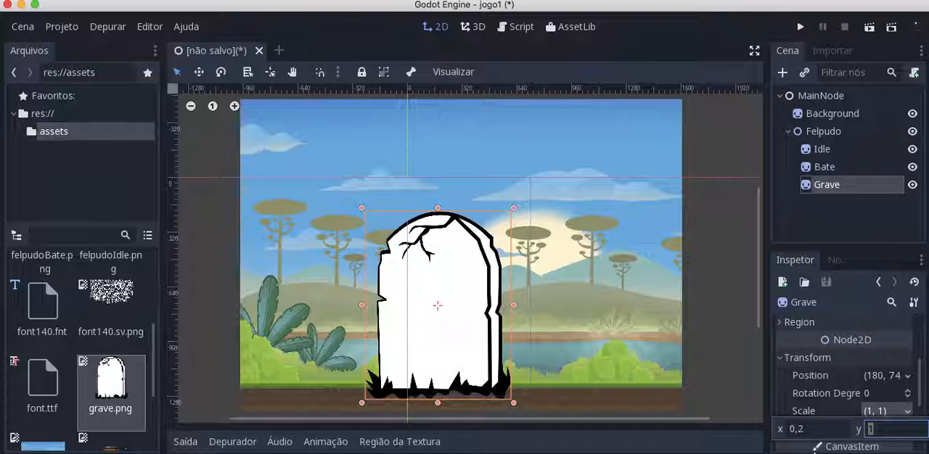
text(0,15)
key(Return)
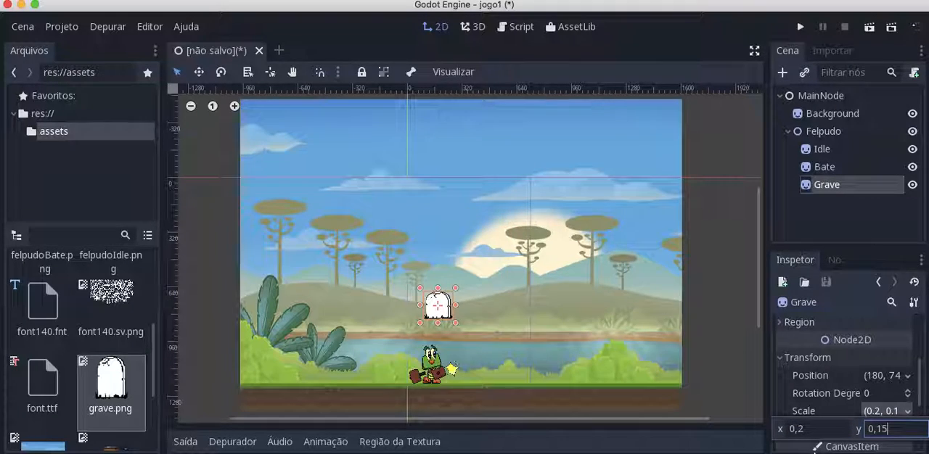
Move the Grave sprite down onto the grass line in front of Felpudo, at about x 134
click(441, 304)
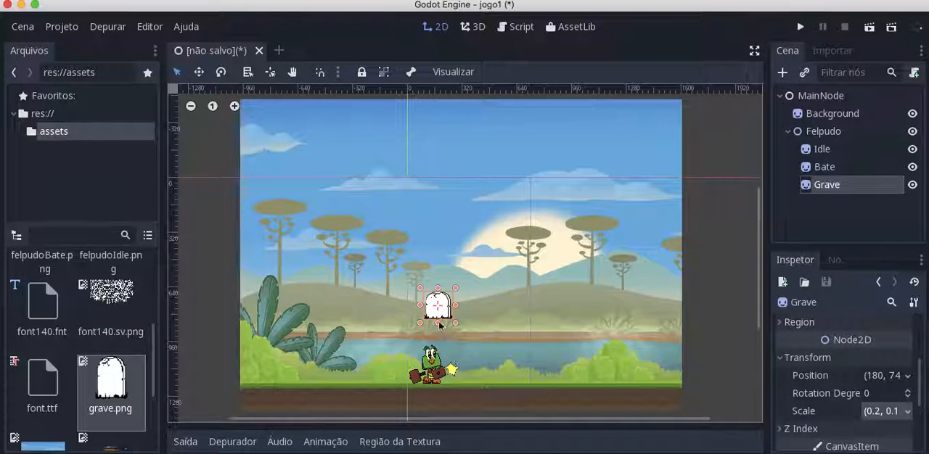
drag(441, 303, 436, 368)
key(Right)
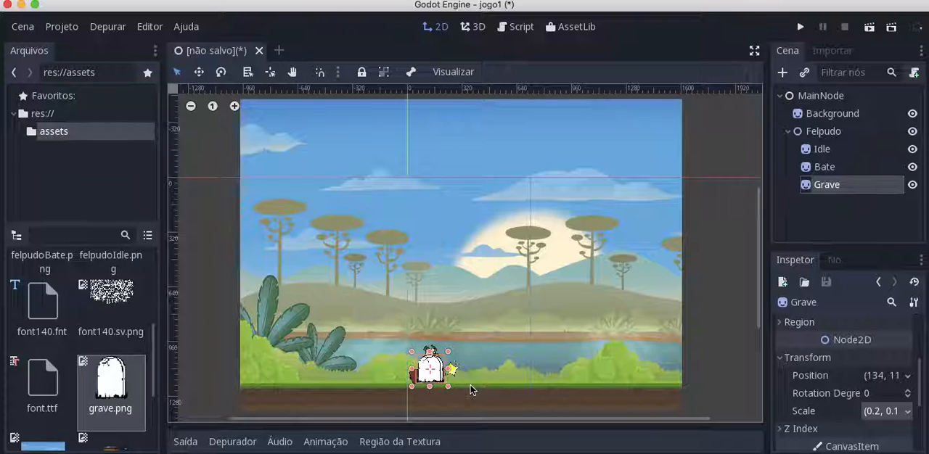
Tint the Grave sprite through its Modulate colour with the green 8bc93e, sampled from the background's vegetation
scroll(780, 378, down, 3)
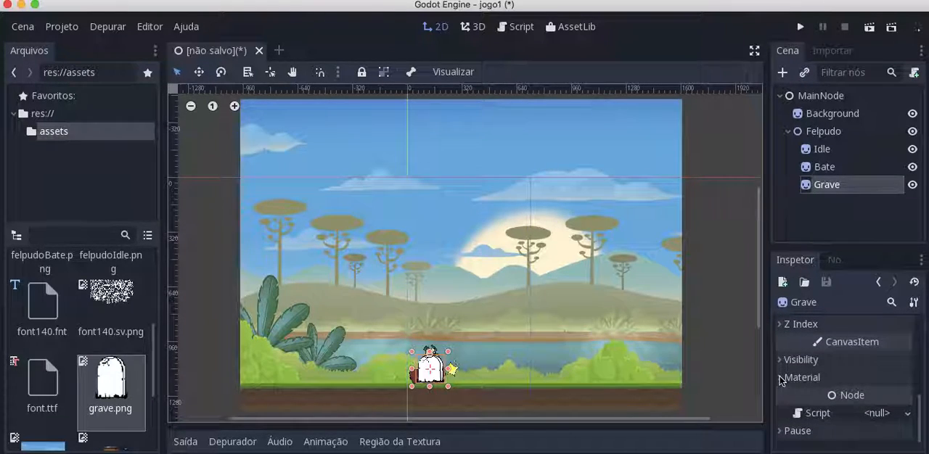
click(797, 360)
click(882, 400)
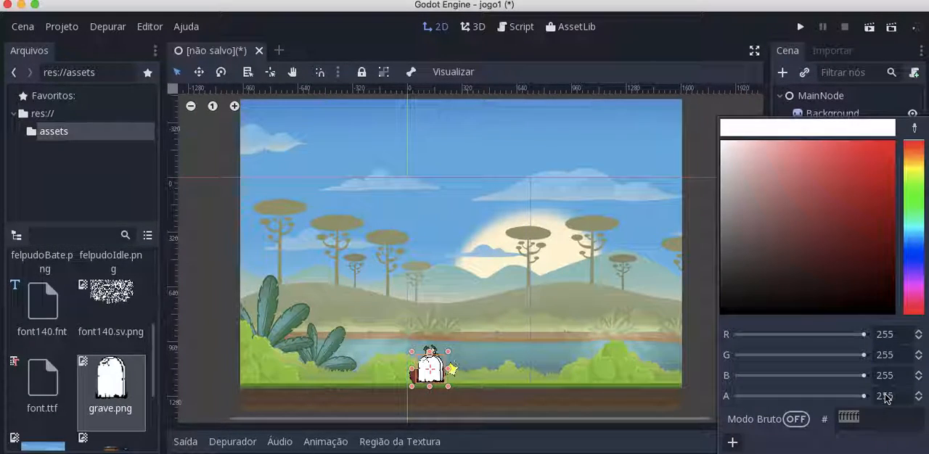
click(914, 129)
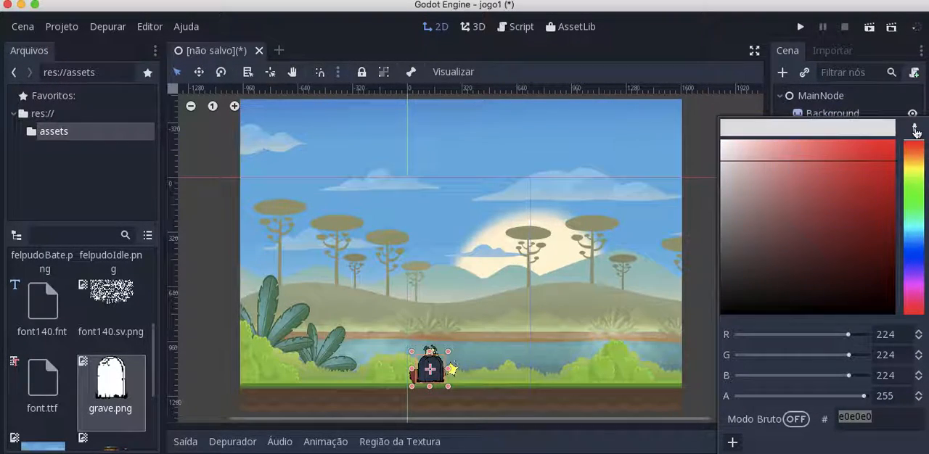
click(679, 274)
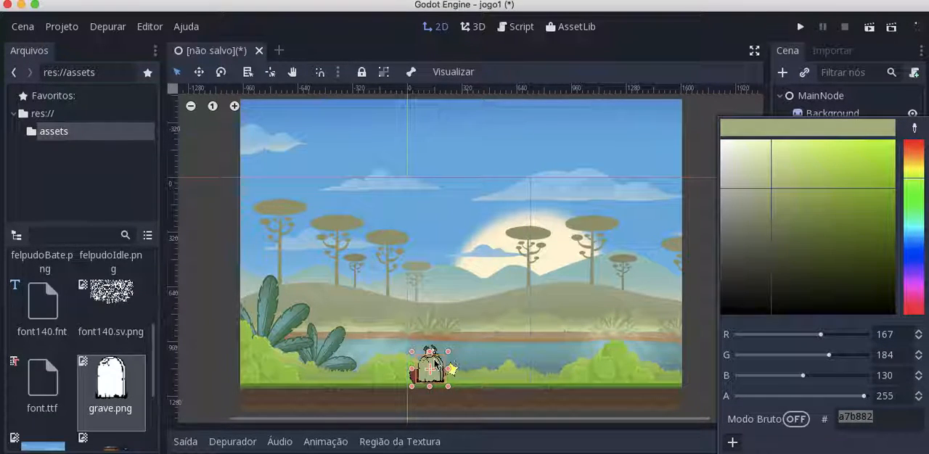
click(915, 128)
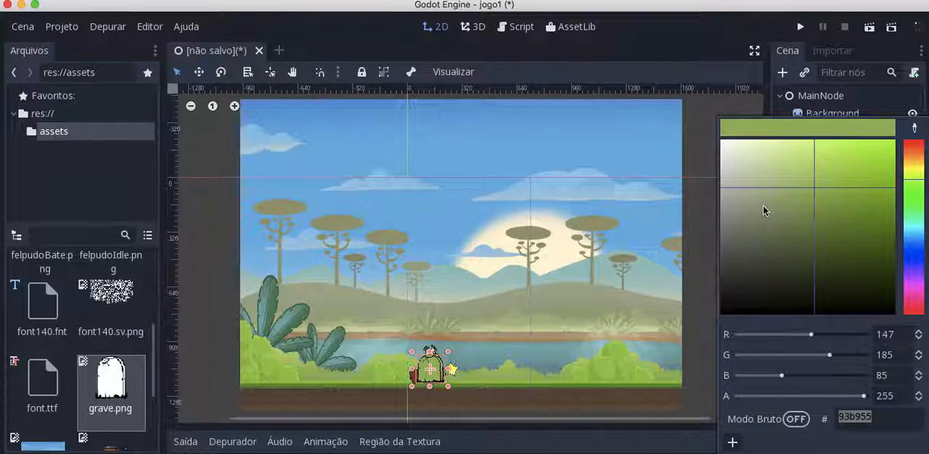
click(602, 378)
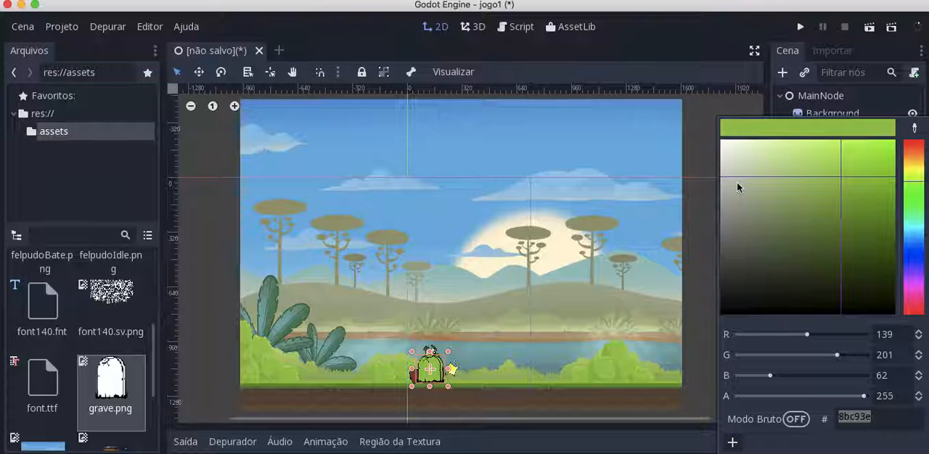
click(613, 349)
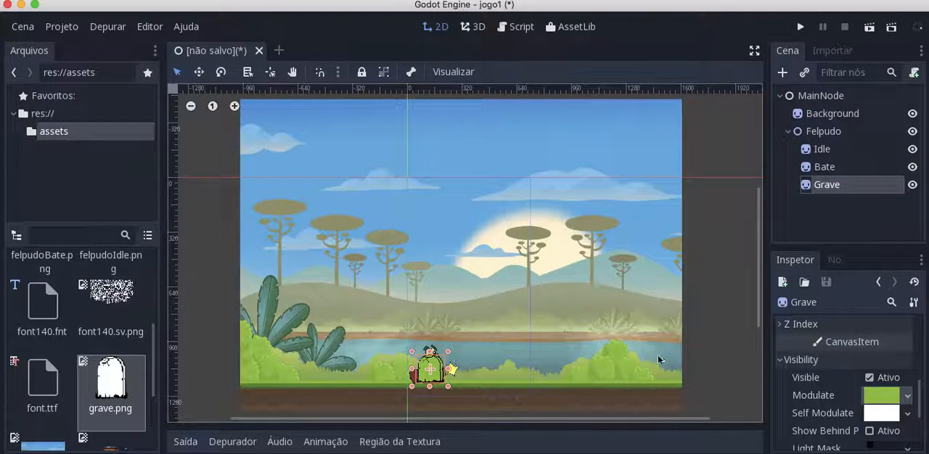
click(831, 167)
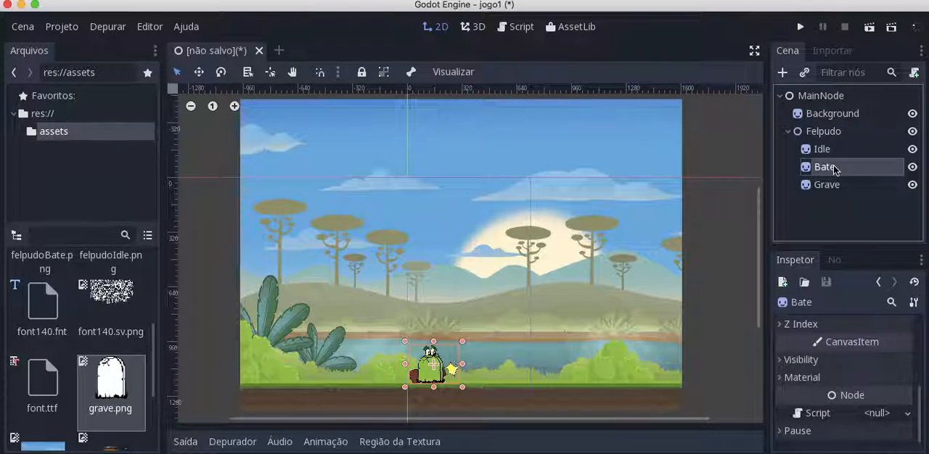
click(787, 360)
click(869, 398)
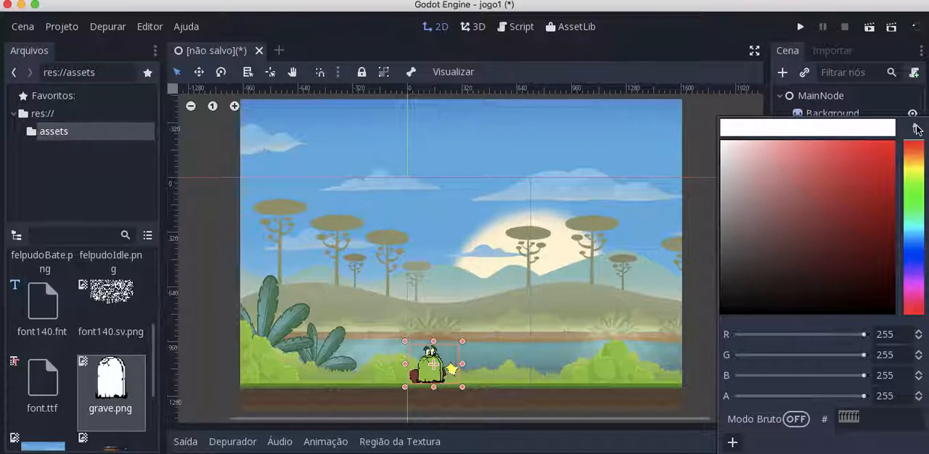
click(702, 296)
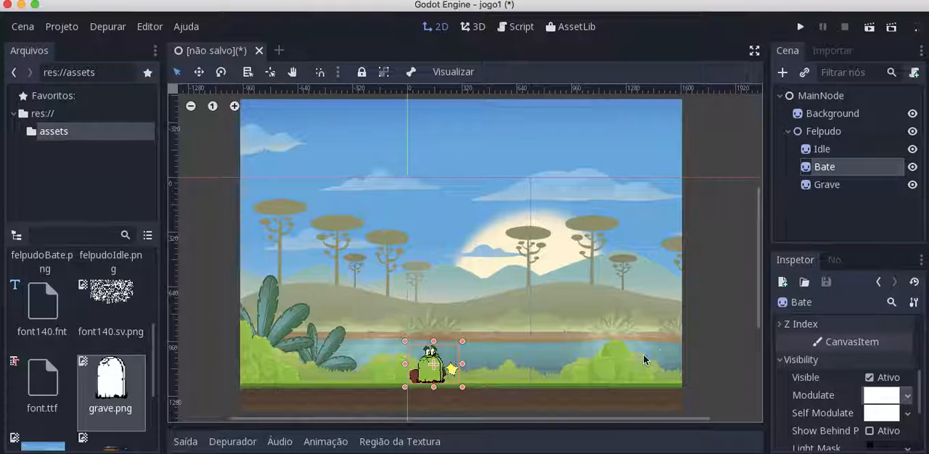
Hide the Grave sprite in the scene
click(690, 337)
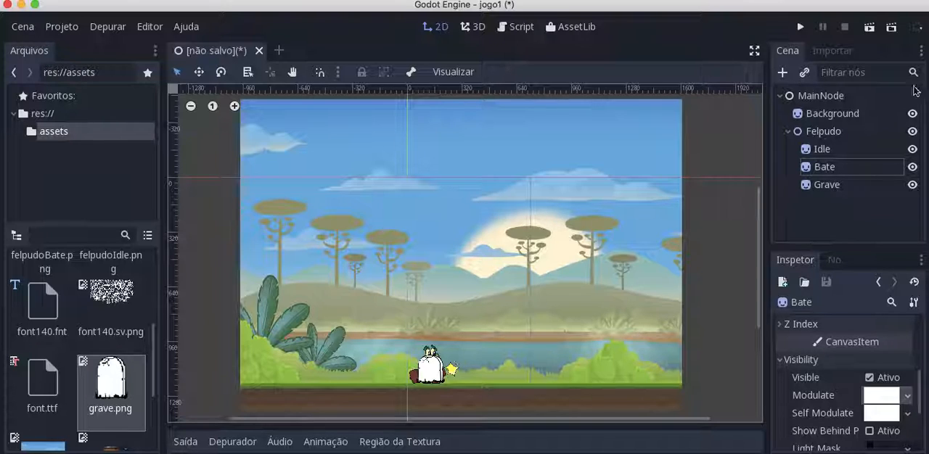
click(912, 184)
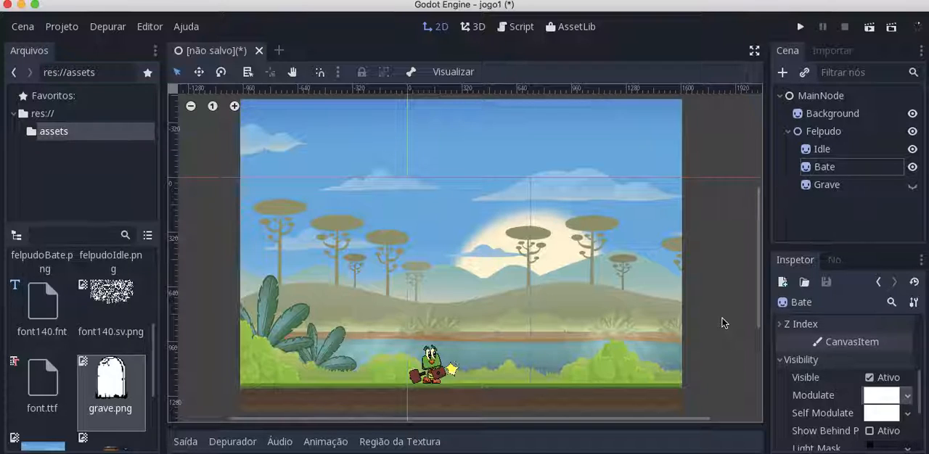
click(784, 73)
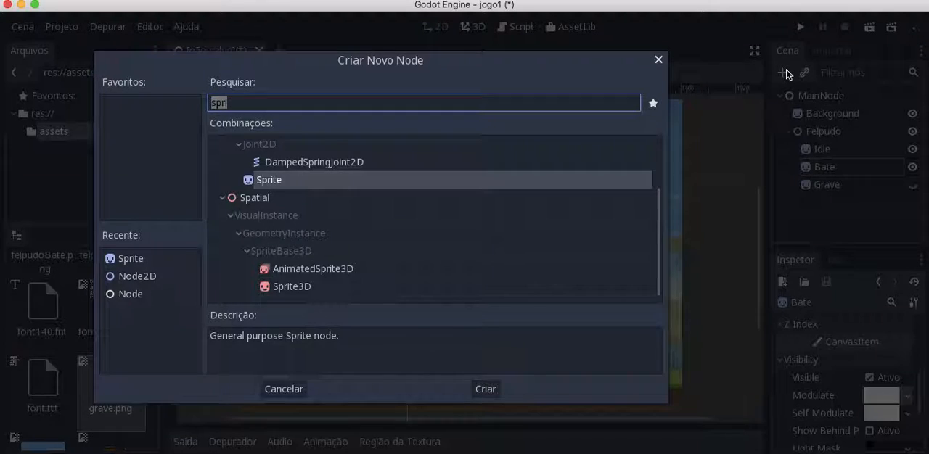
text(anima)
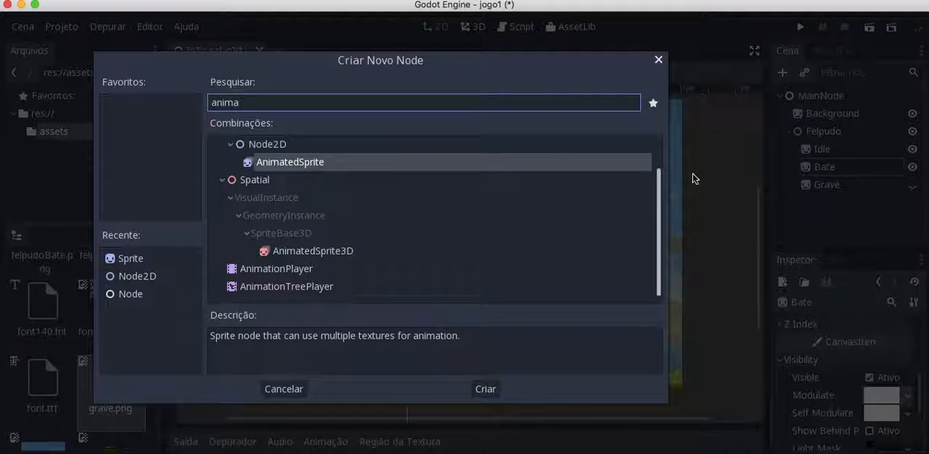
click(287, 271)
double_click(287, 271)
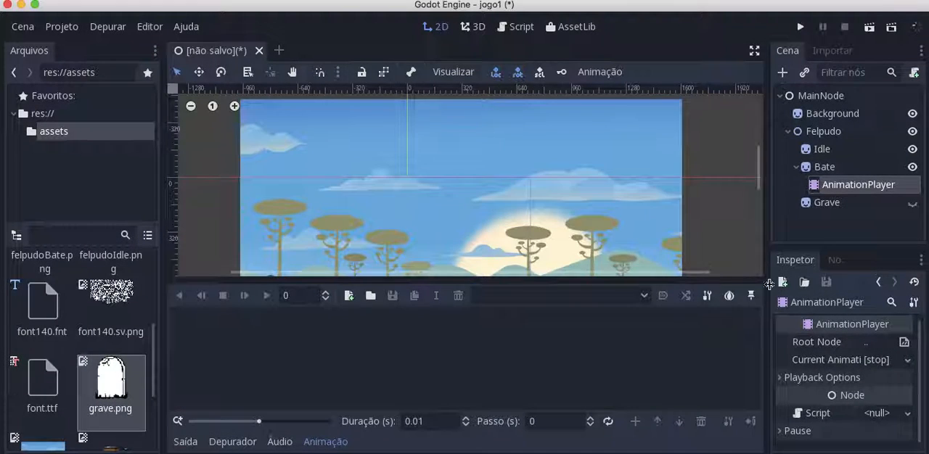
key(super+z)
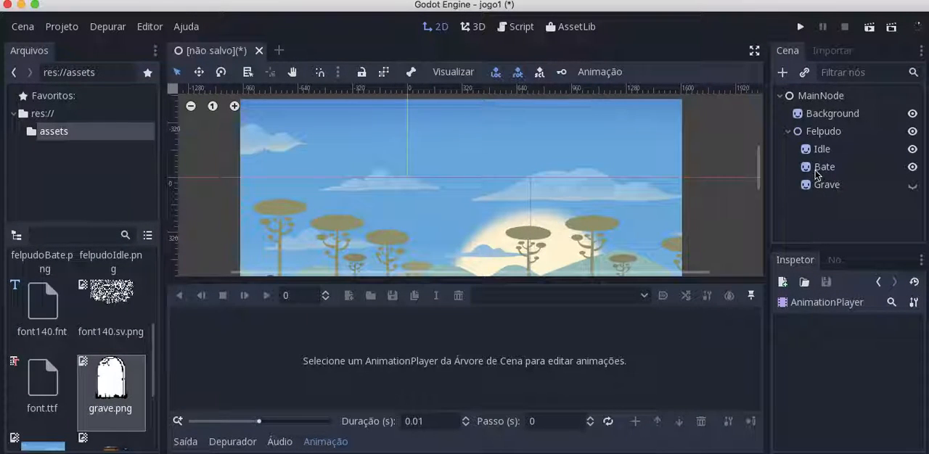
Add an AnimationPlayer node as a child of the Felpudo node
click(813, 134)
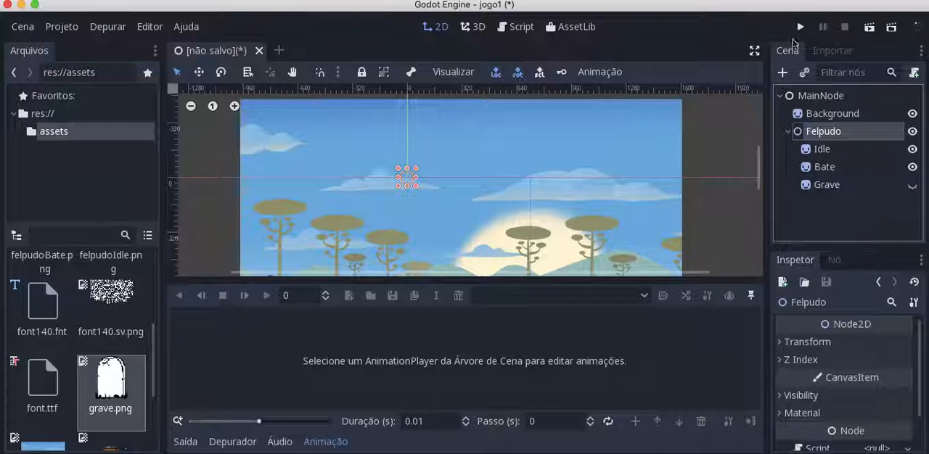
right_click(812, 133)
click(771, 142)
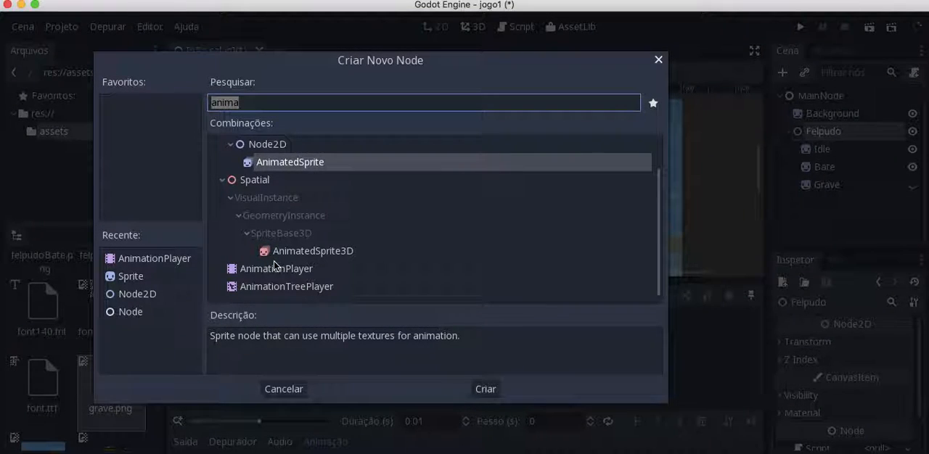
click(257, 99)
text(t)
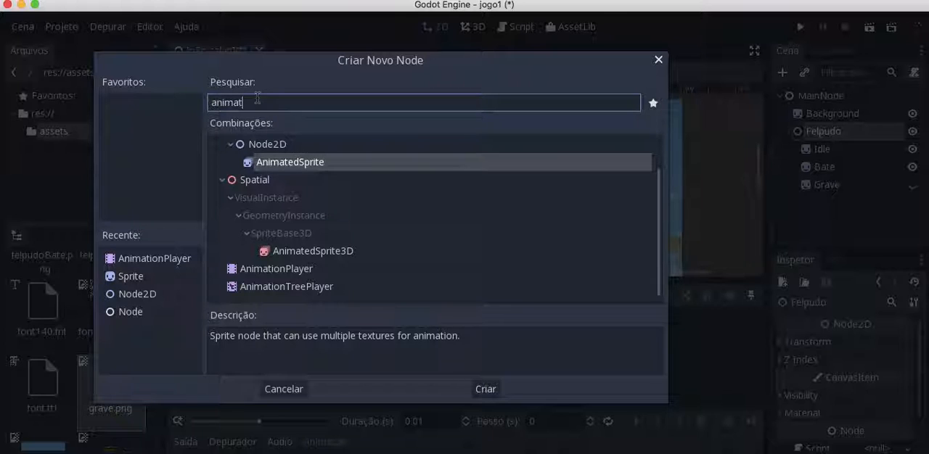
text(ion)
double_click(307, 170)
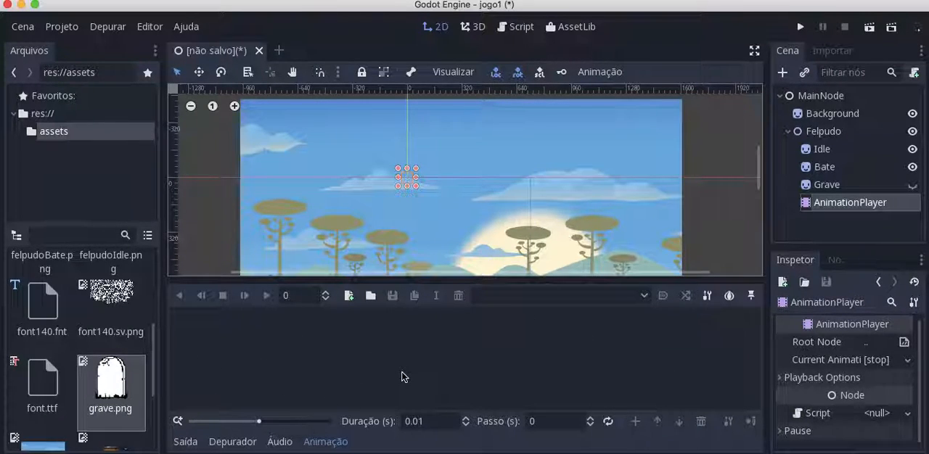
Create a new animation named Bater in the AnimationPlayer
click(349, 295)
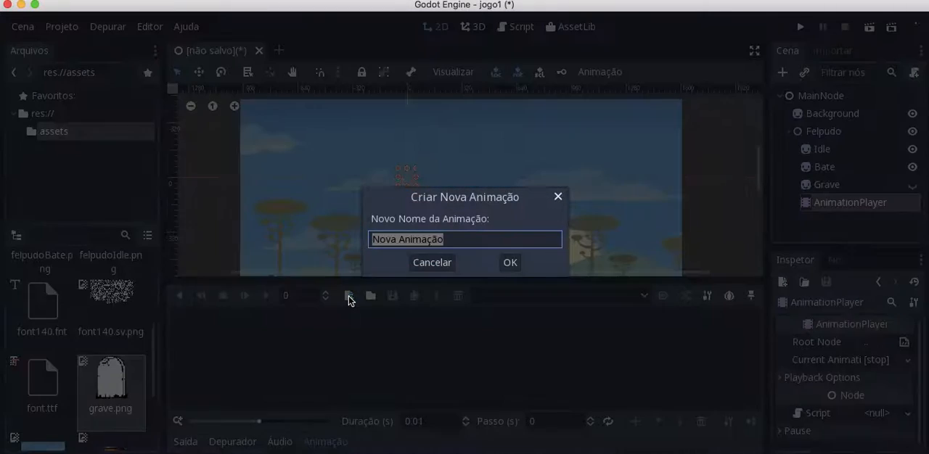
text(Bater)
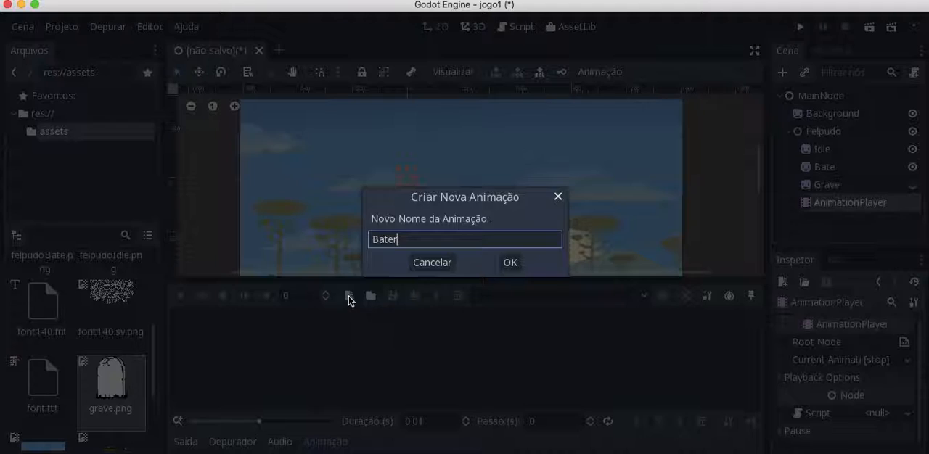
key(Return)
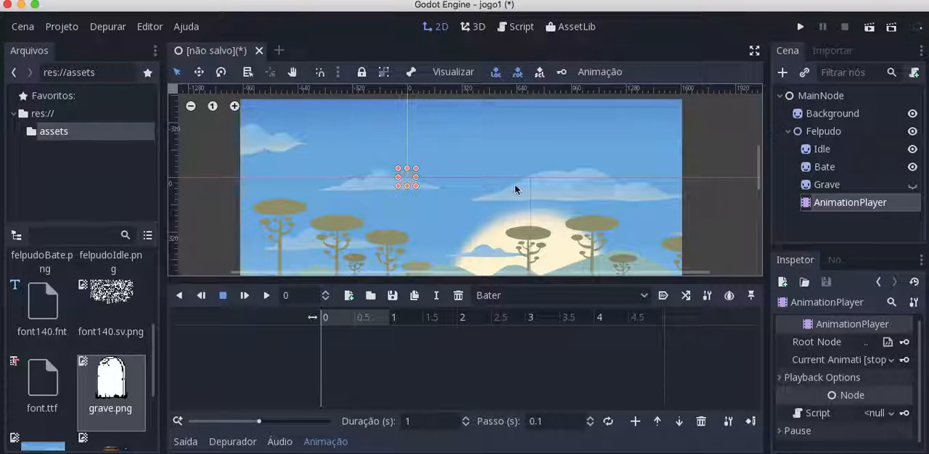
Turn off the Idle sprite's Visible property and key it at 0 s on a new track in the Bater animation
click(190, 108)
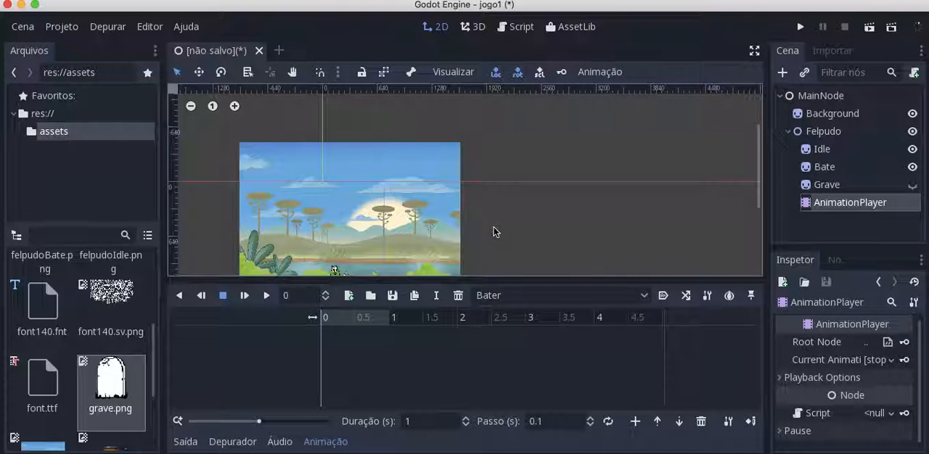
click(830, 151)
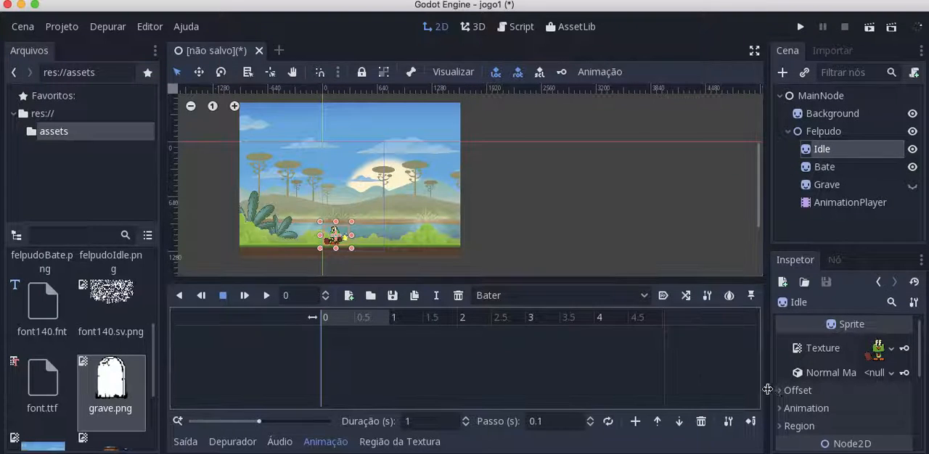
scroll(831, 379, down, 1)
scroll(831, 378, down, 3)
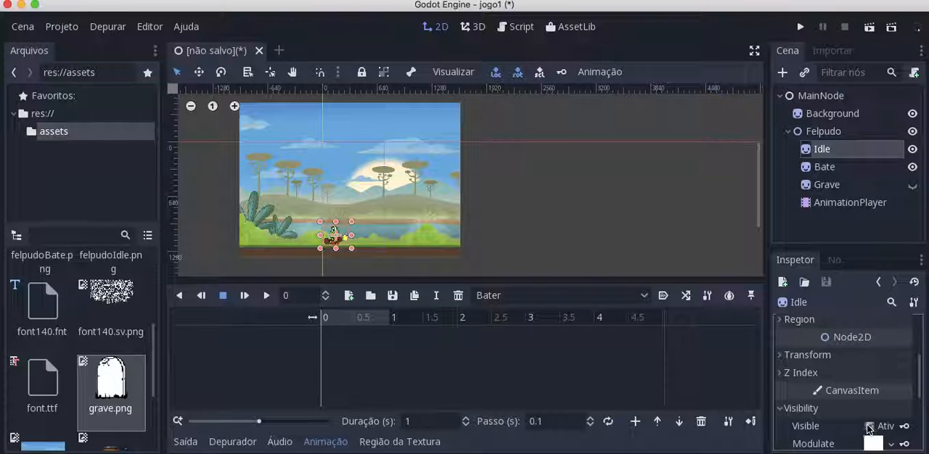
click(869, 427)
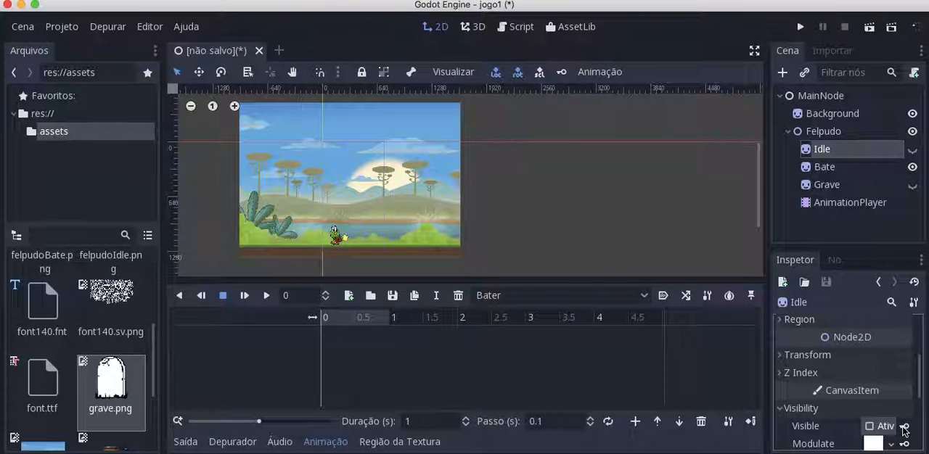
click(905, 427)
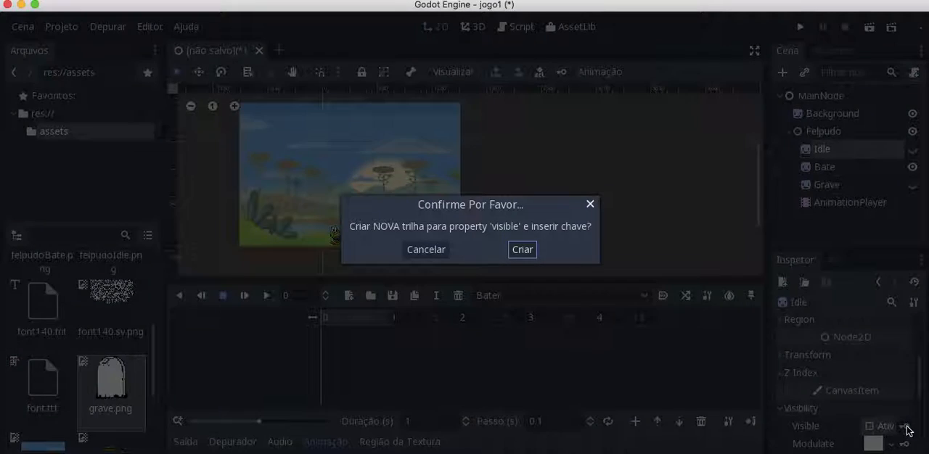
click(521, 251)
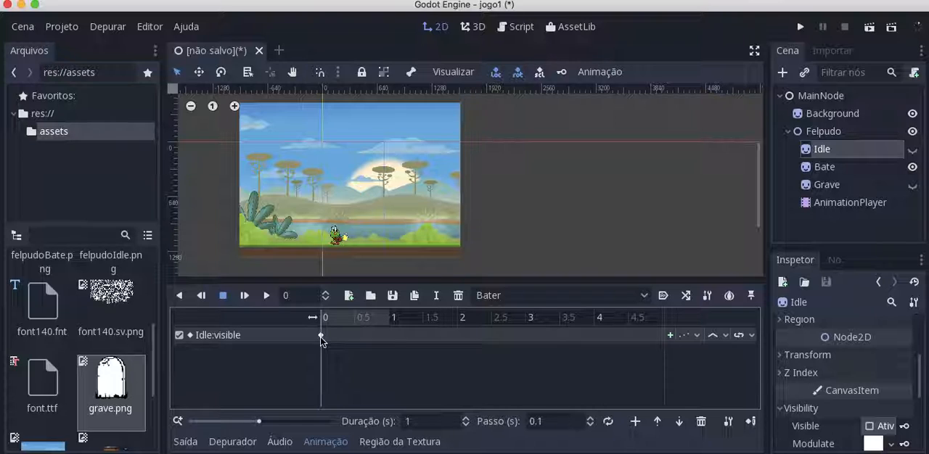
mouse_move(320, 337)
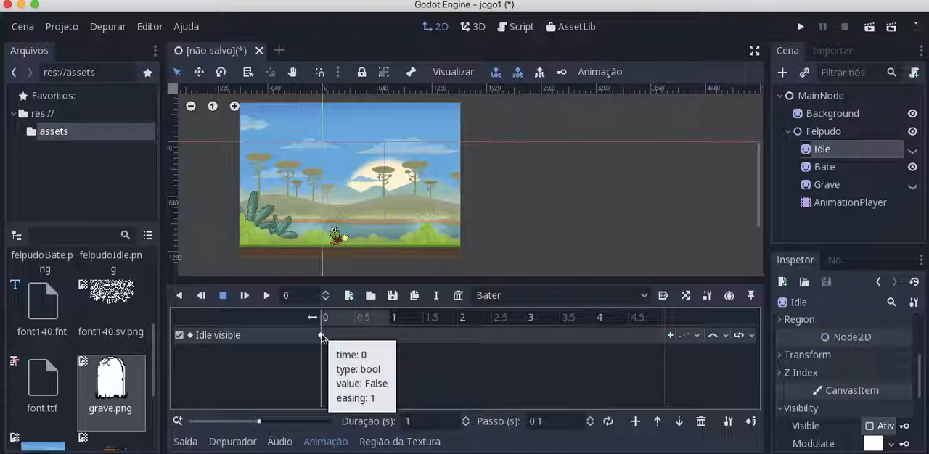
Key the Bate sprite's Visible property as on at 0 s, creating a new track for it
click(834, 169)
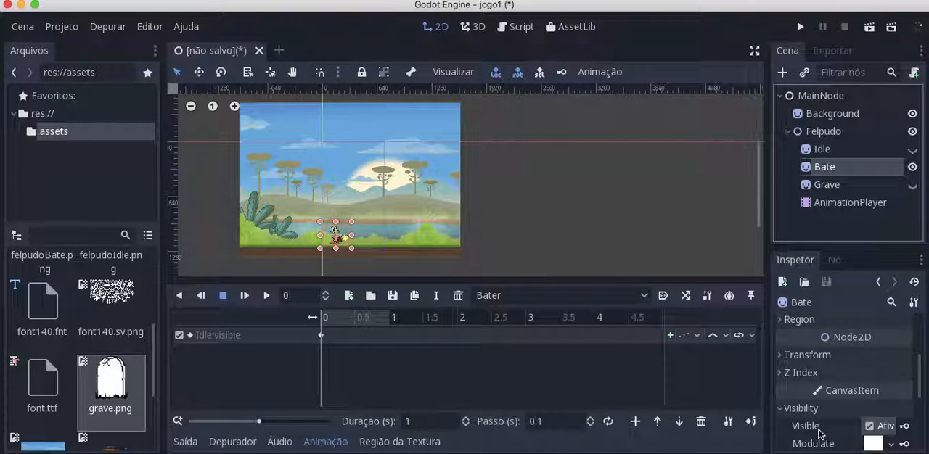
click(906, 430)
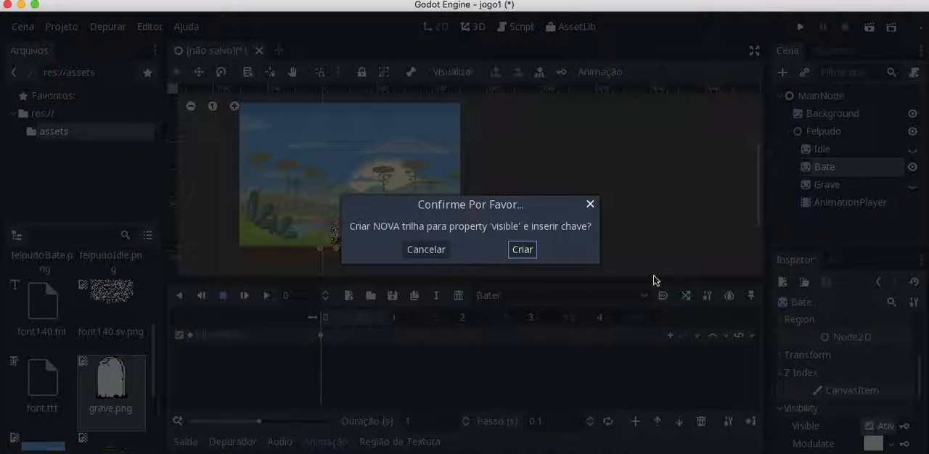
click(525, 250)
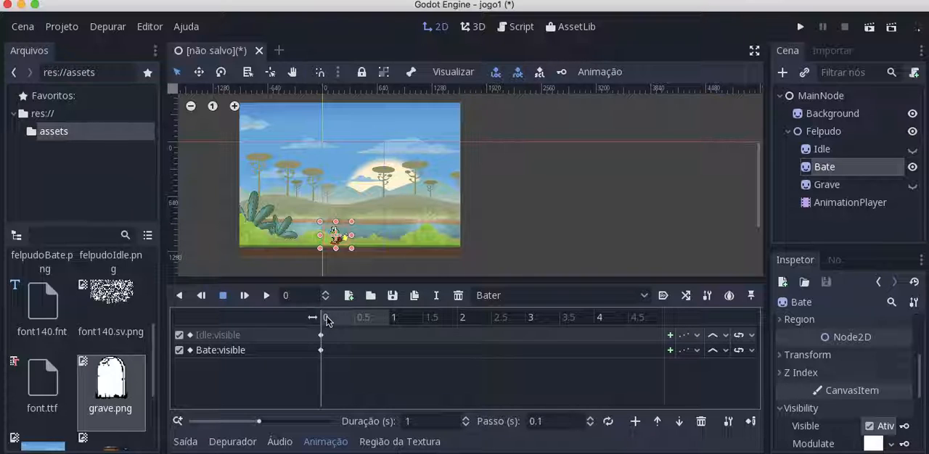
At 0.1 s, turn the Idle sprite's Visible property on and insert a key for it
click(326, 320)
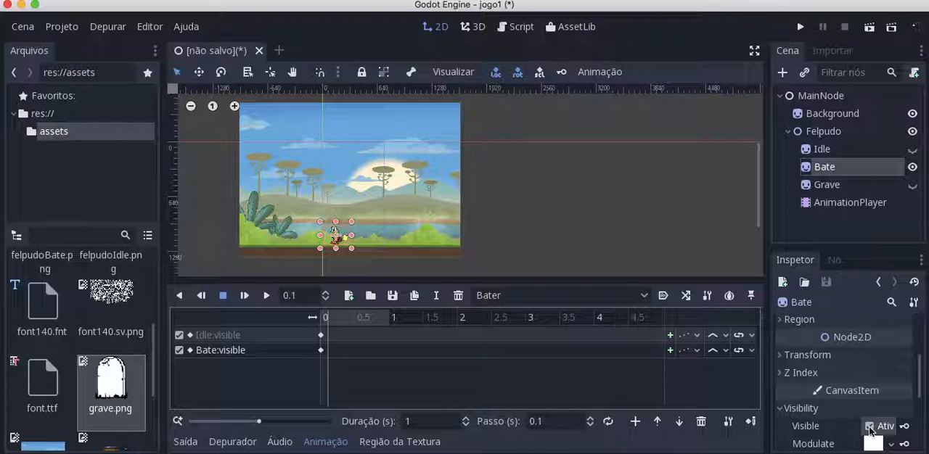
click(827, 149)
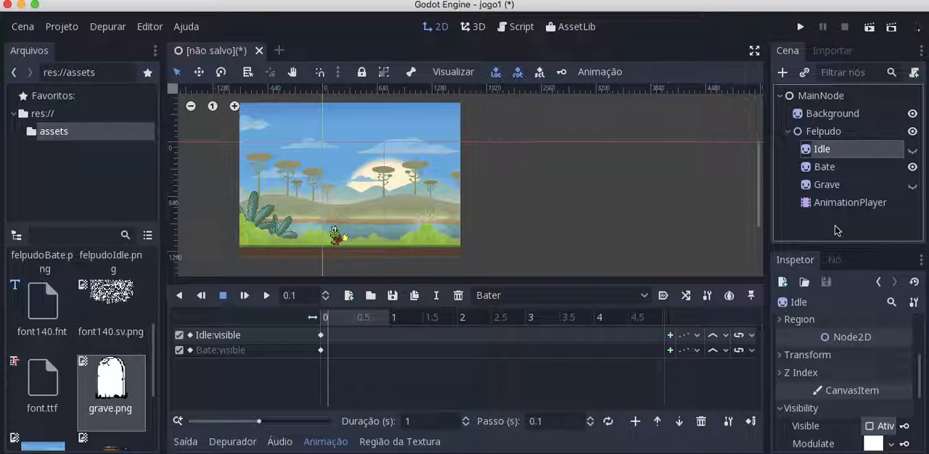
click(869, 426)
click(905, 428)
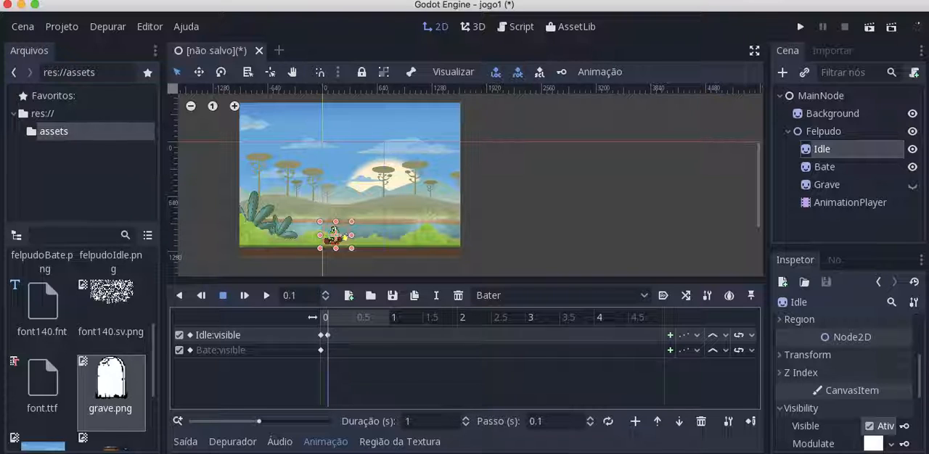
Turn off the Bate sprite's Visible property and insert a key for it at 0.1 s
click(816, 172)
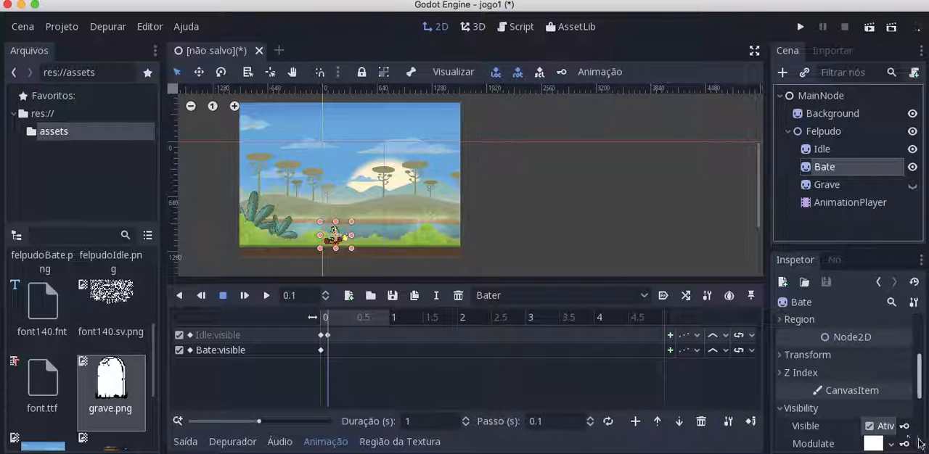
click(869, 426)
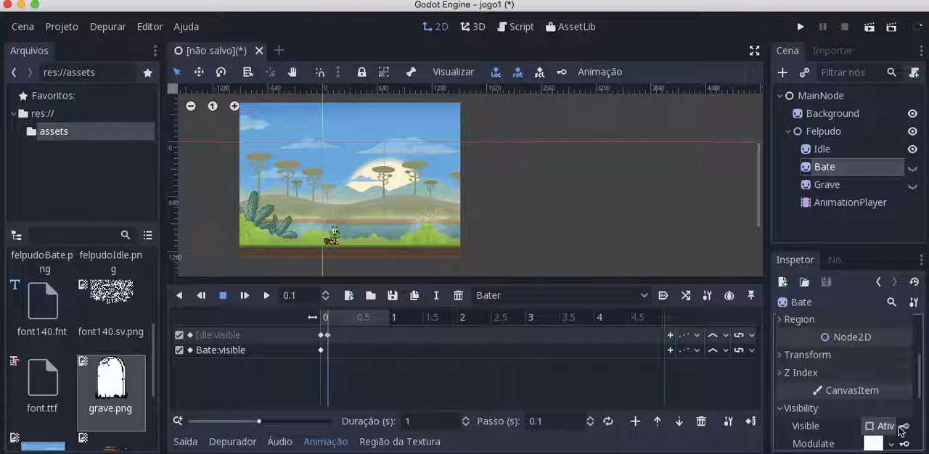
click(903, 426)
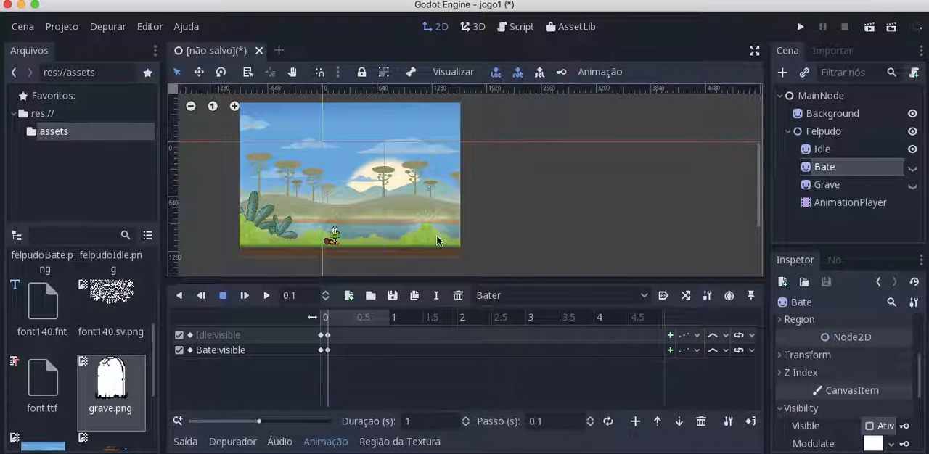
Play the Bater animation to preview Felpudo's hit in the viewport
scroll(384, 239, up, 4)
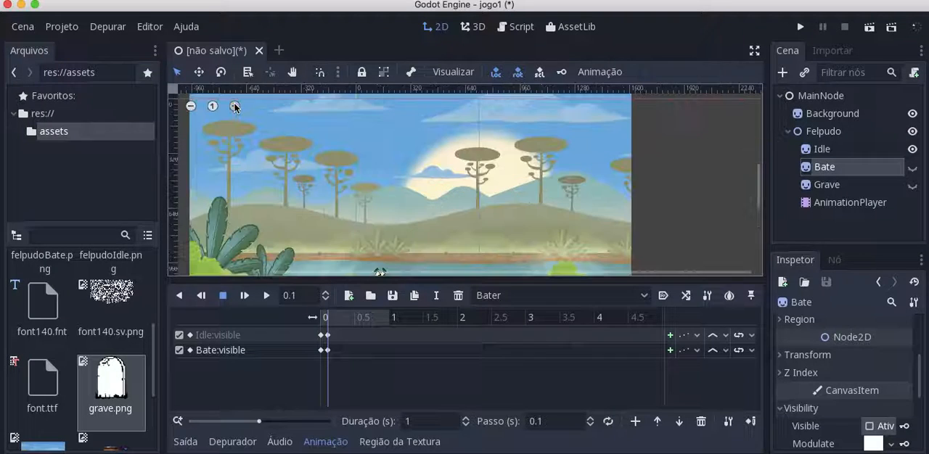
scroll(391, 232, down, 3)
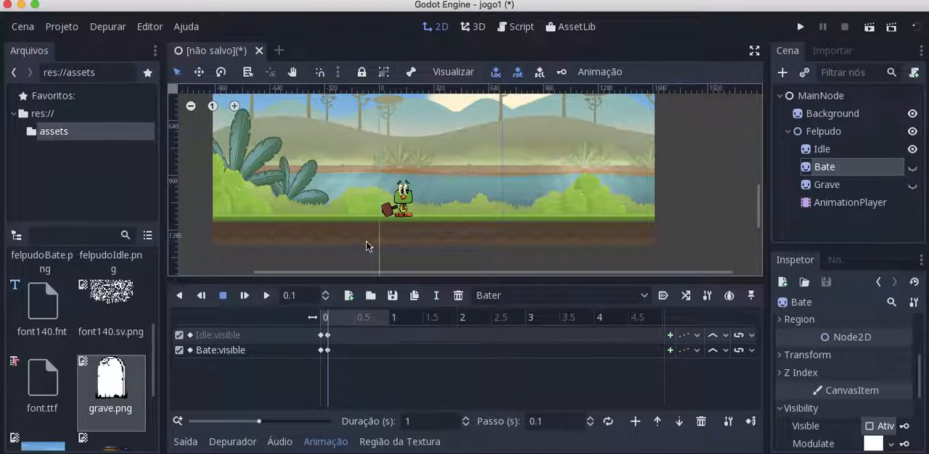
click(244, 296)
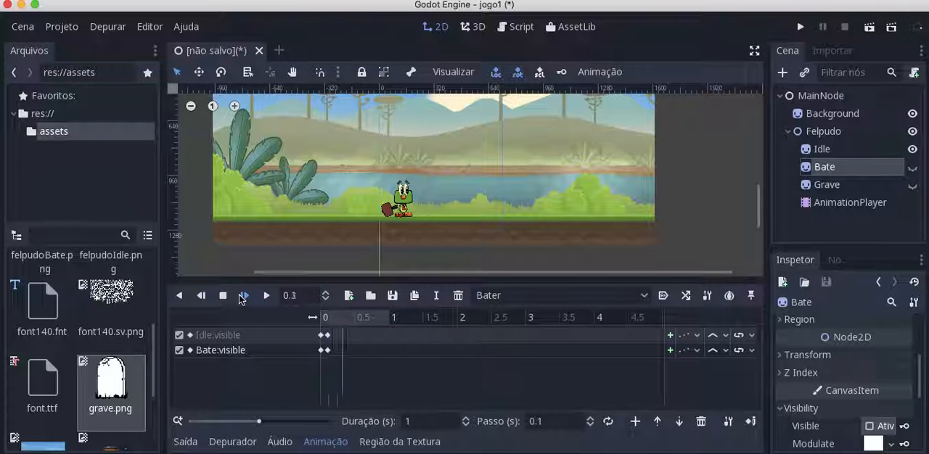
click(243, 295)
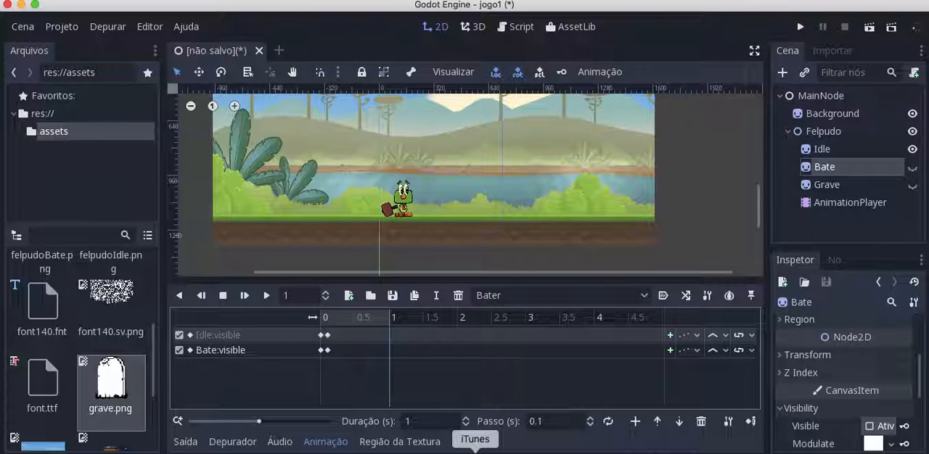
Set the Bater animation's duration to 0.1 s and deselect the Bate sprite
click(418, 421)
text(0)
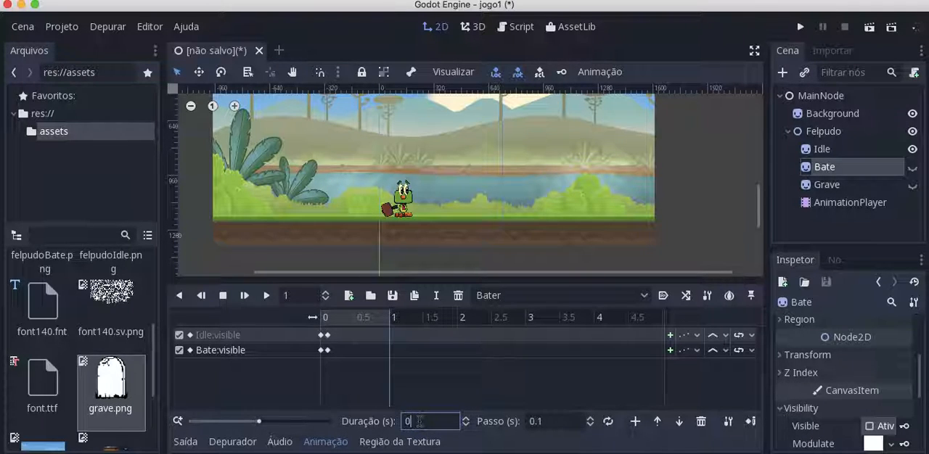
text(.1)
key(Return)
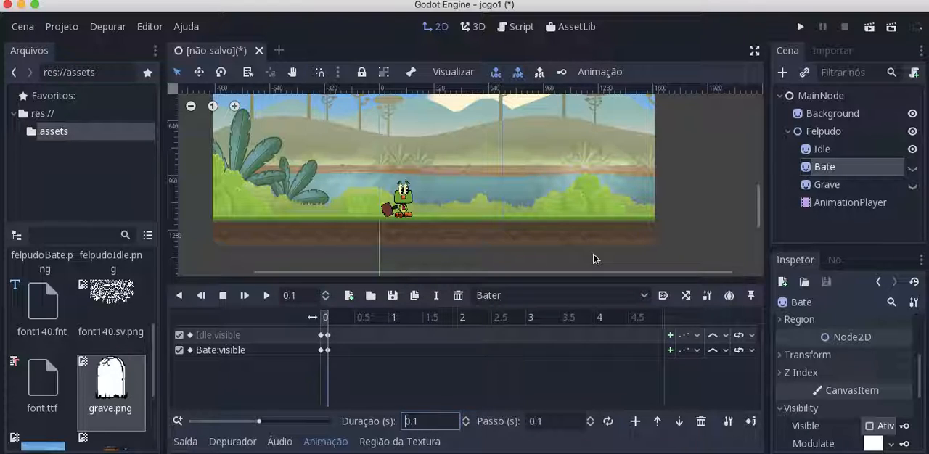
click(718, 253)
scroll(718, 258, up, 3)
scroll(719, 258, down, 1)
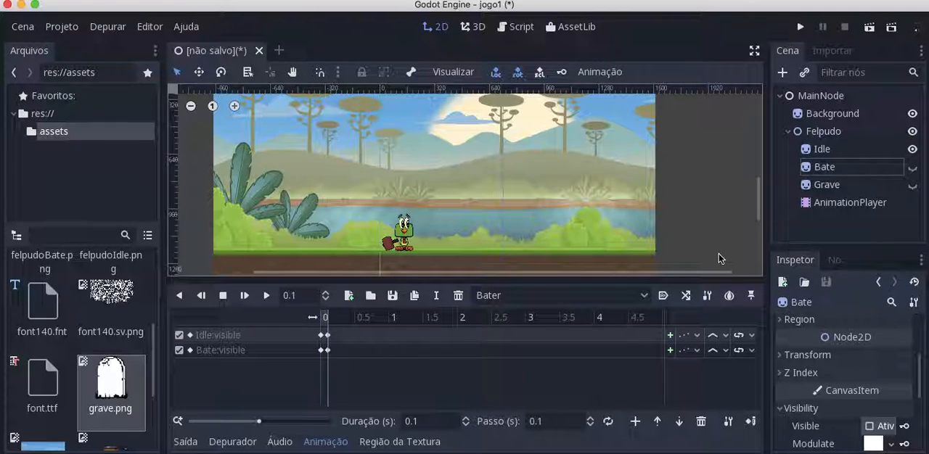